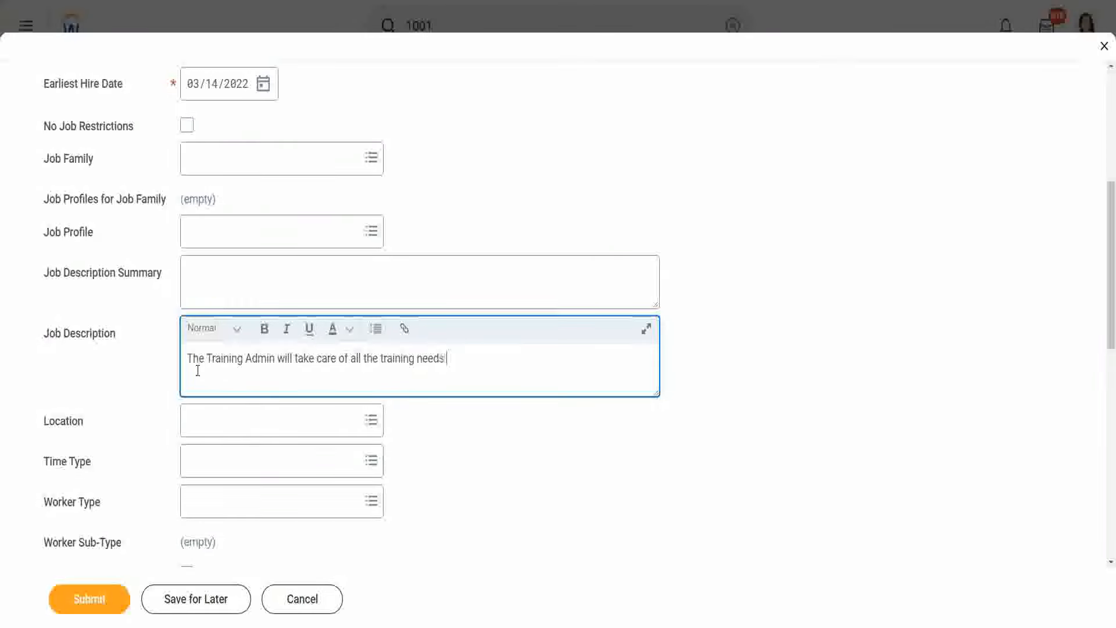
# Step: Finish the Job Description sentence with "of the organization" and start a new line below it
pyautogui.write('of the organization')
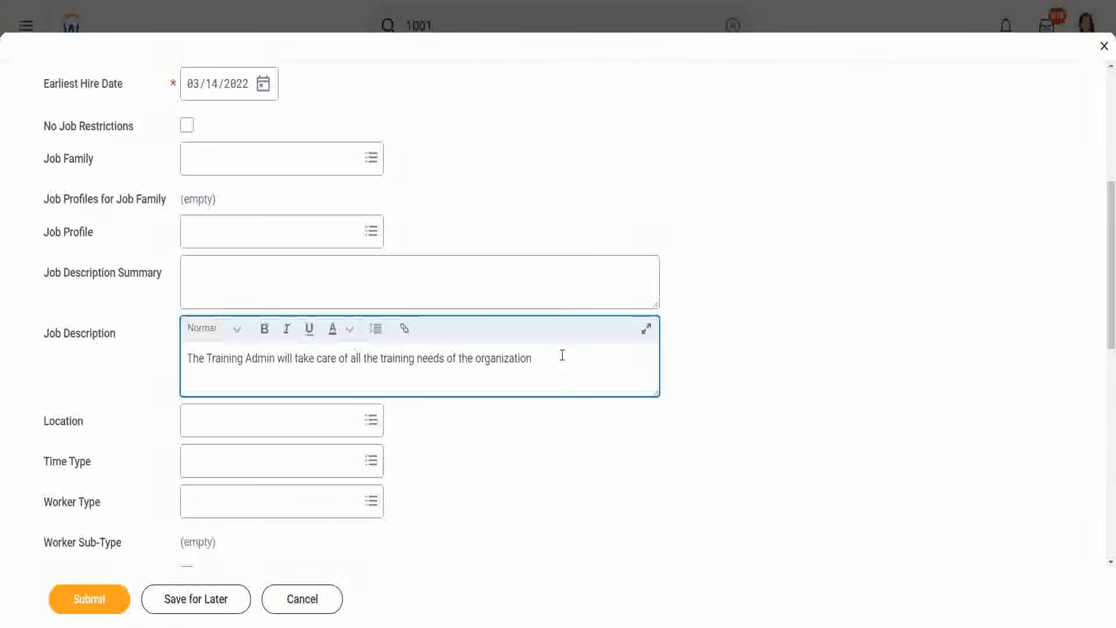
pyautogui.press('Return')
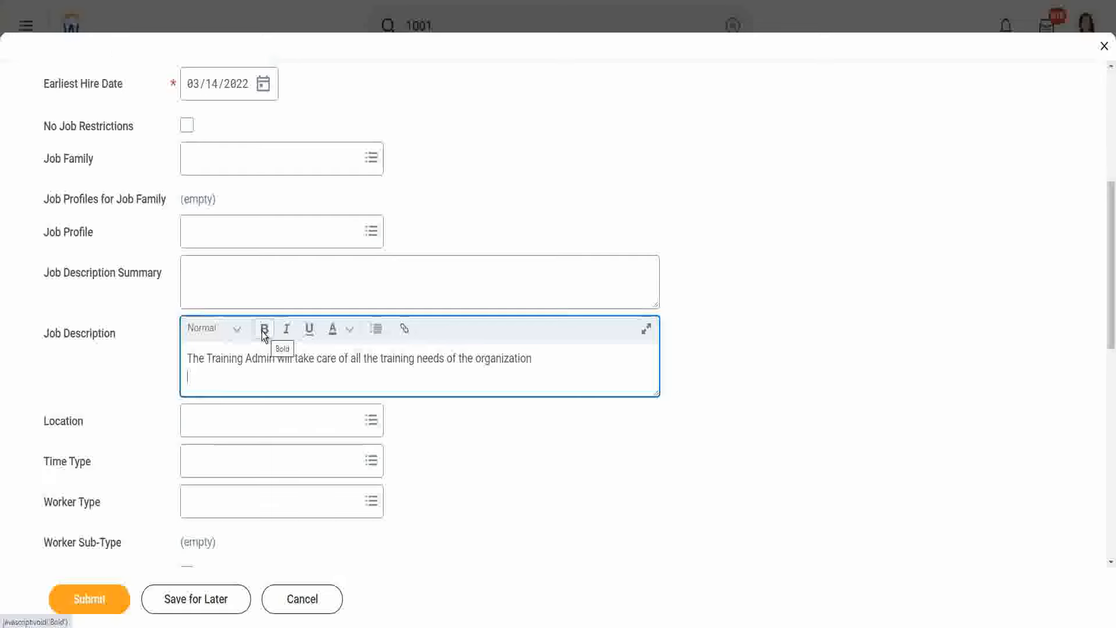
pyautogui.click(241, 331)
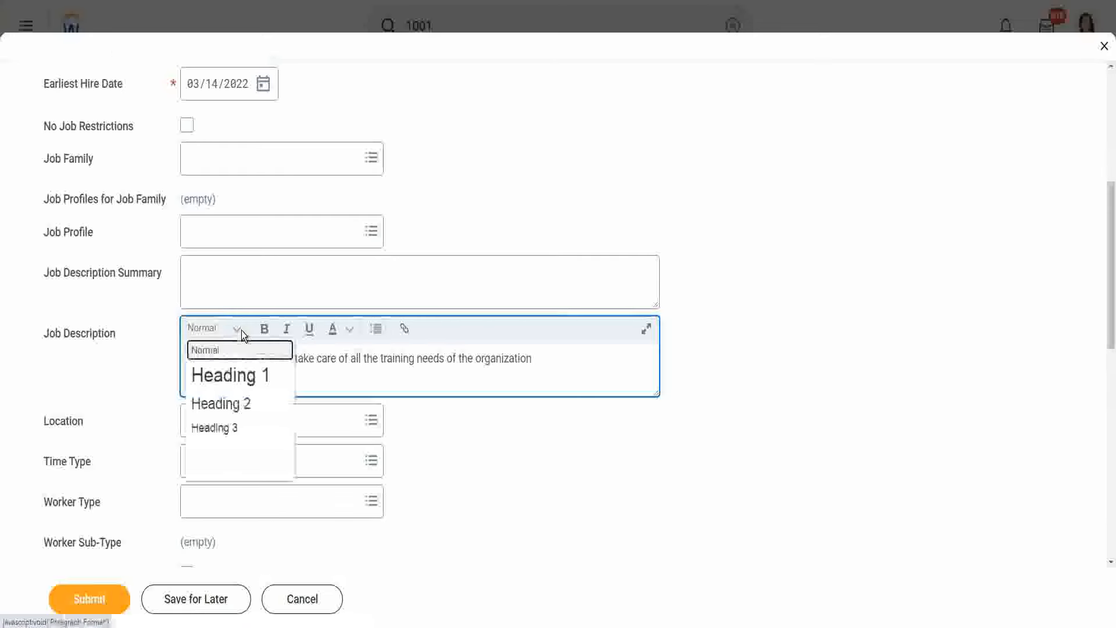
pyautogui.click(331, 375)
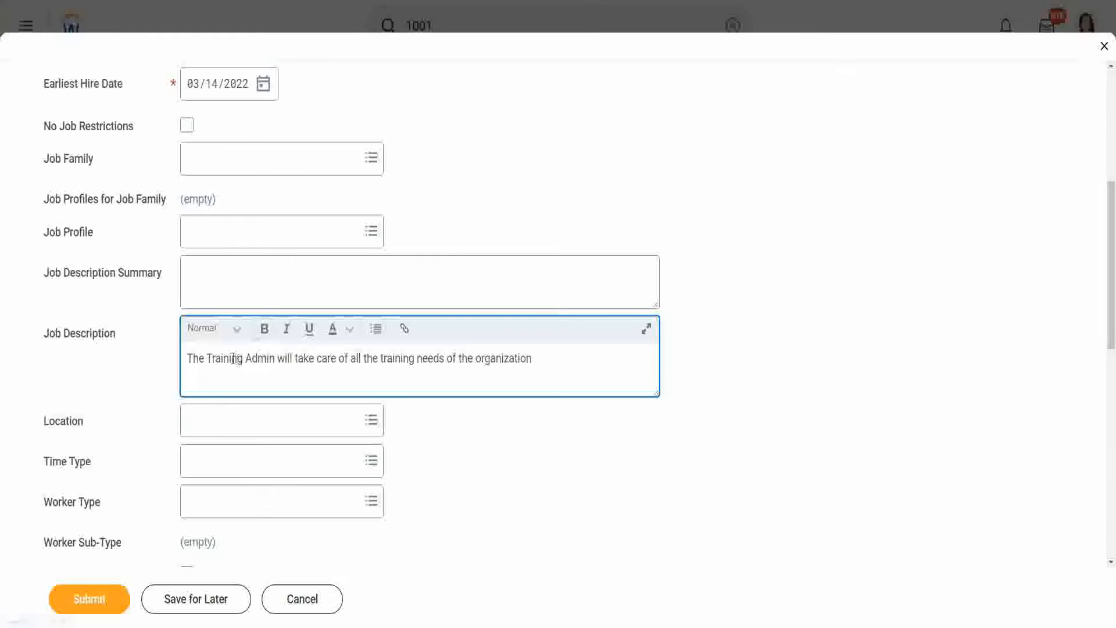
# Step: Make the words "Training Admin" bold in the Job Description
pyautogui.doubleClick(213, 358)
pyautogui.moveTo(264, 358); pyautogui.dragTo(279, 358)
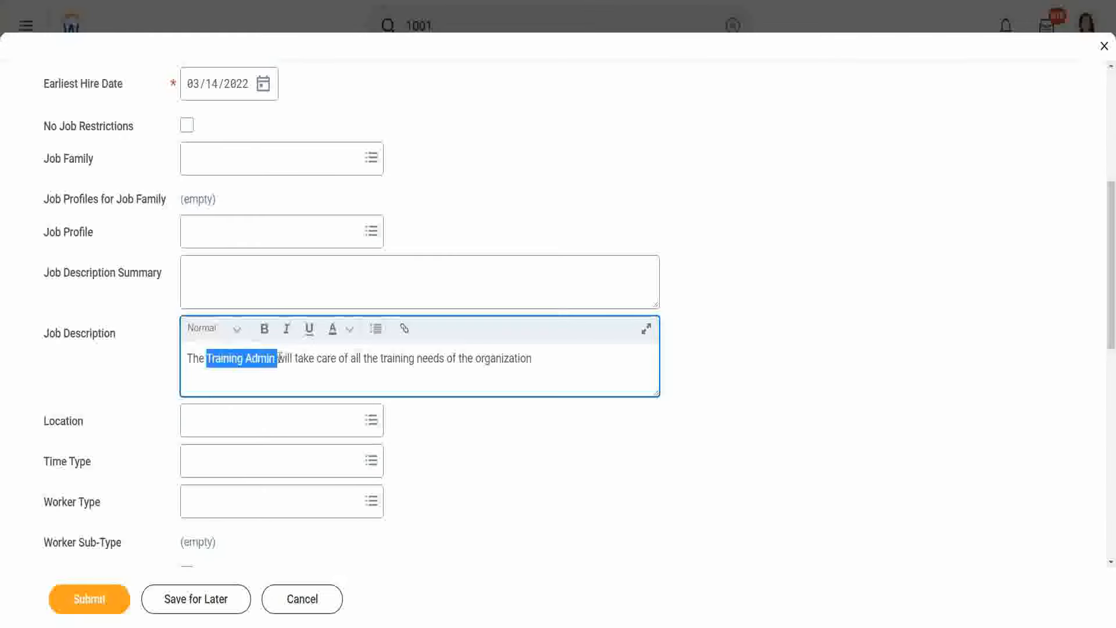
pyautogui.click(265, 329)
pyautogui.click(354, 361)
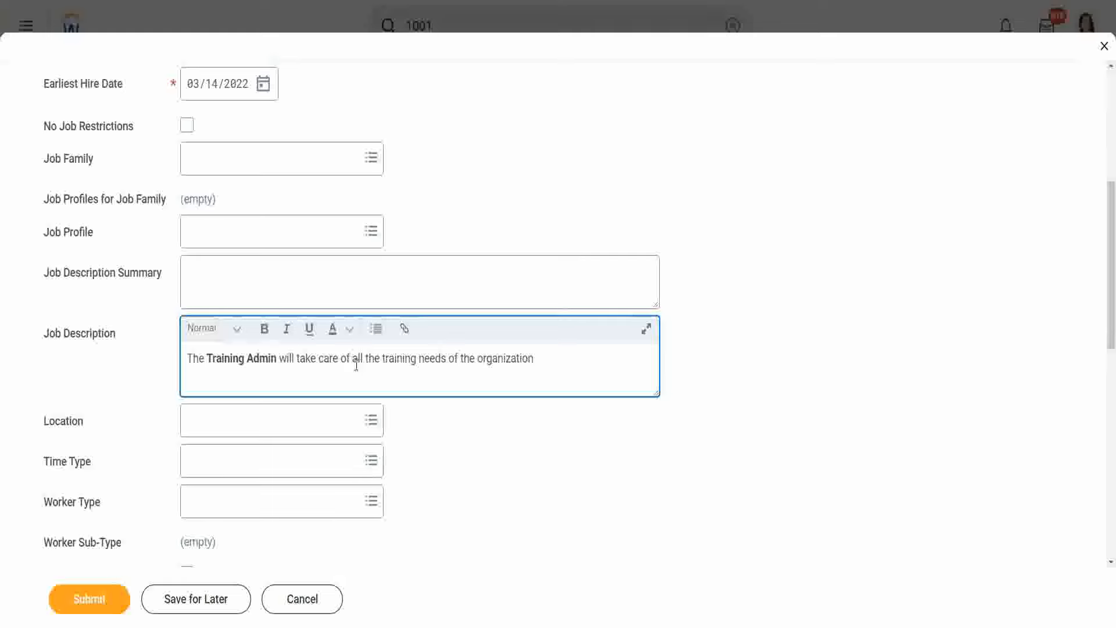
# Step: Color the word "organization" green at the end of the Job Description sentence
pyautogui.doubleClick(505, 358)
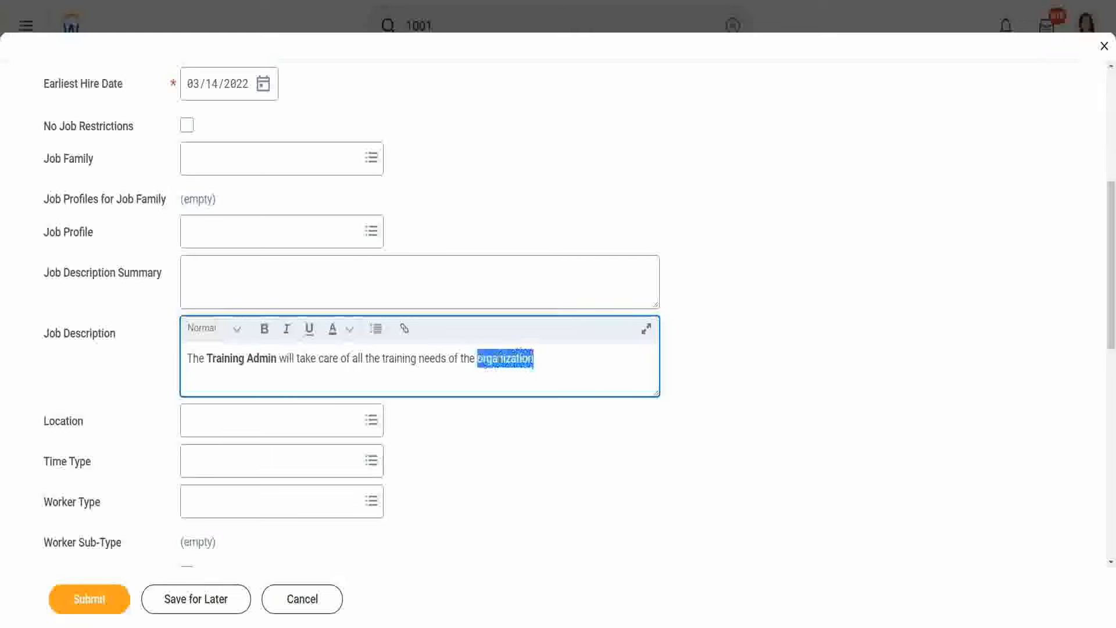
pyautogui.click(348, 332)
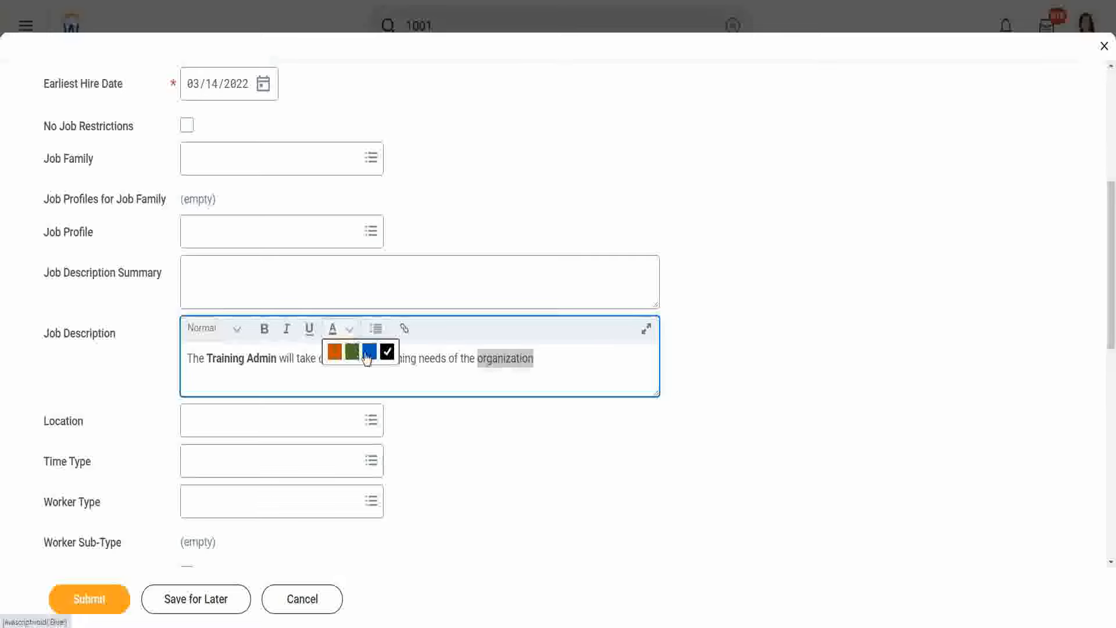
pyautogui.click(352, 352)
pyautogui.click(544, 362)
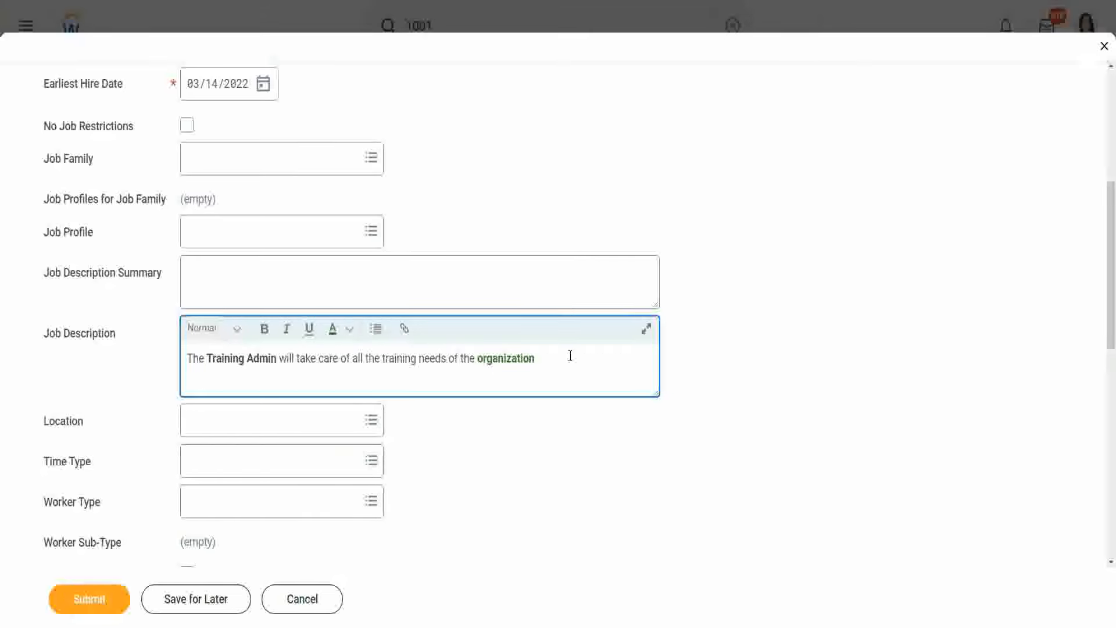
# Step: Add a separate paragraph to the Job Description reading "For more details, visit our Careers website :"
pyautogui.press('Return')
pyautogui.press('Return')
pyautogui.write('For')
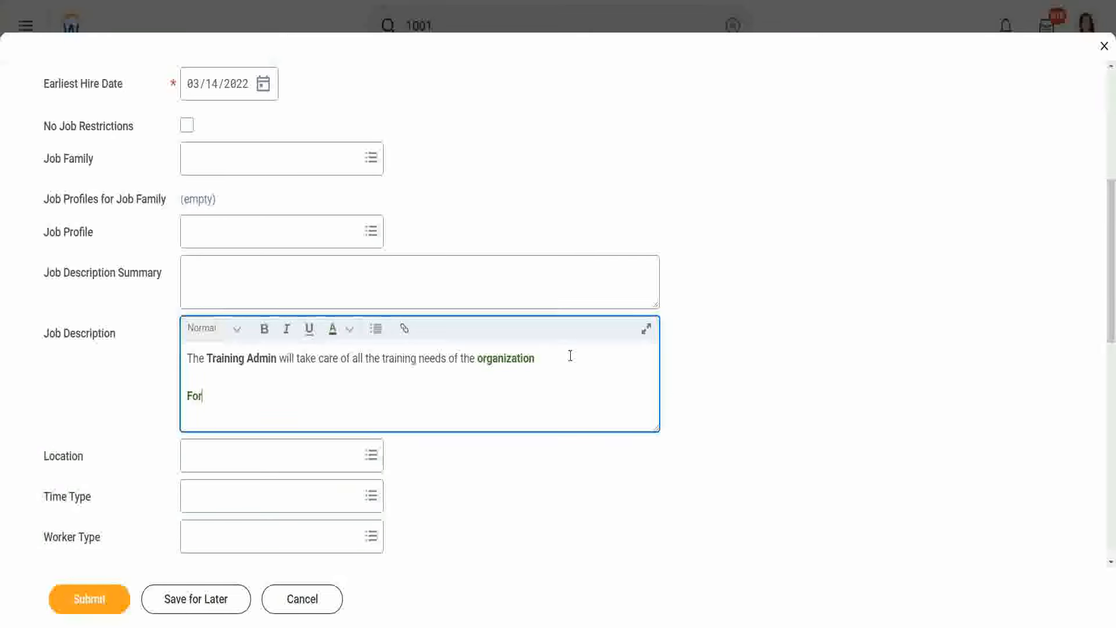
pyautogui.write(' more details')
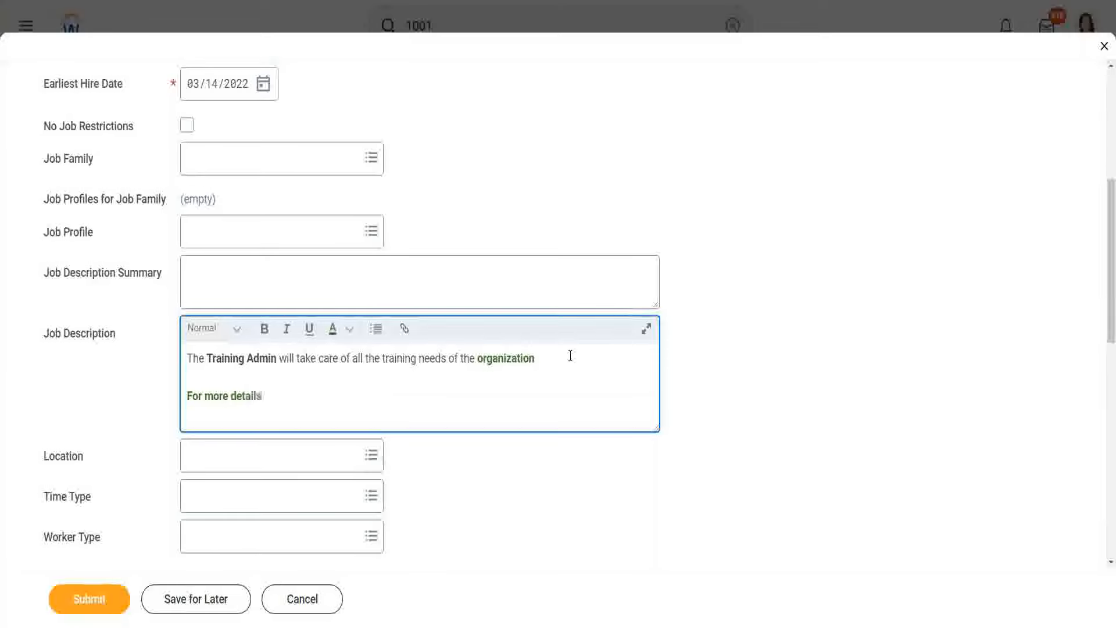
pyautogui.write(', click on')
pyautogui.press('BackSpace')
pyautogui.press('BackSpace')
pyautogui.press('BackSpace')
pyautogui.press('BackSpace')
pyautogui.press('BackSpace')
pyautogui.press('BackSpace')
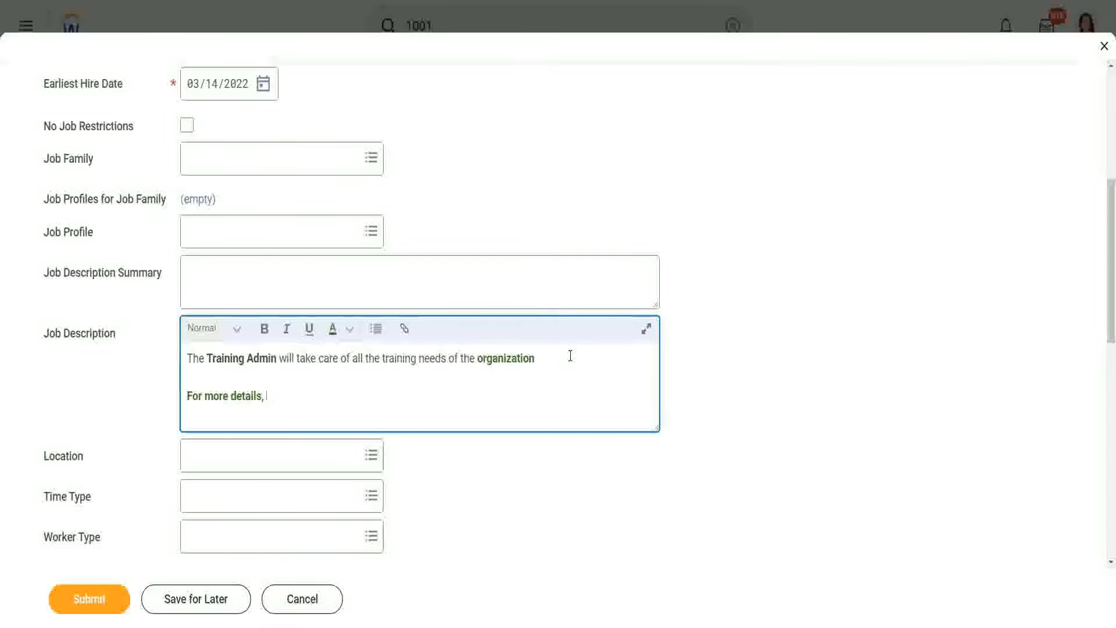
pyautogui.write('visi')
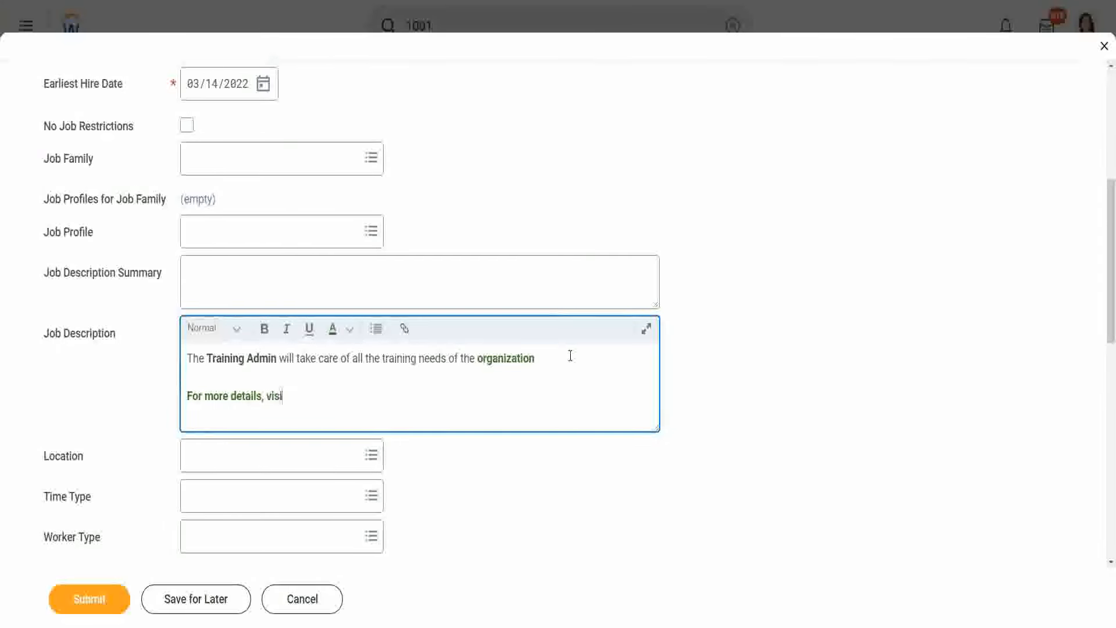
pyautogui.write('t our C')
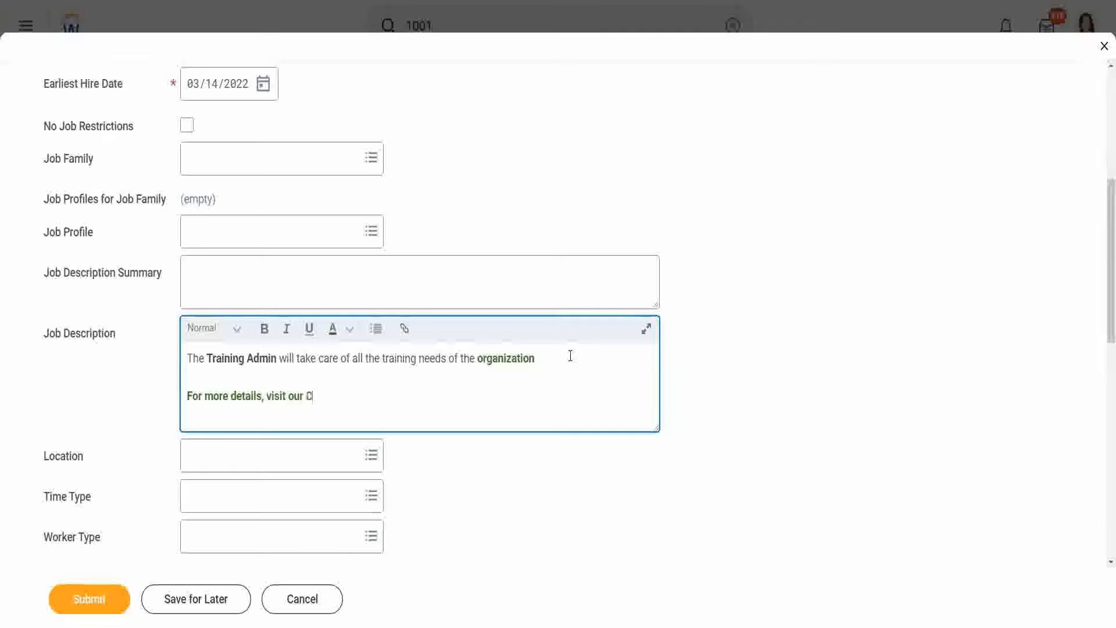
pyautogui.write('areers website')
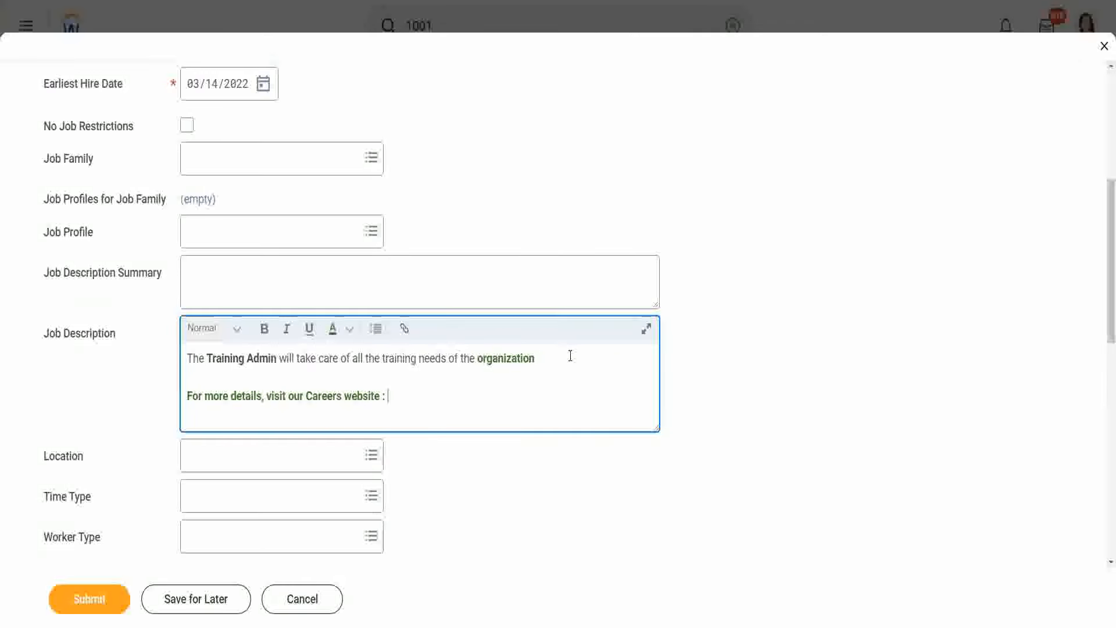
pyautogui.write(' :')
# Step: Add the word "Link" after the colon in the Careers website line
pyautogui.scroll(1, 478, 331)
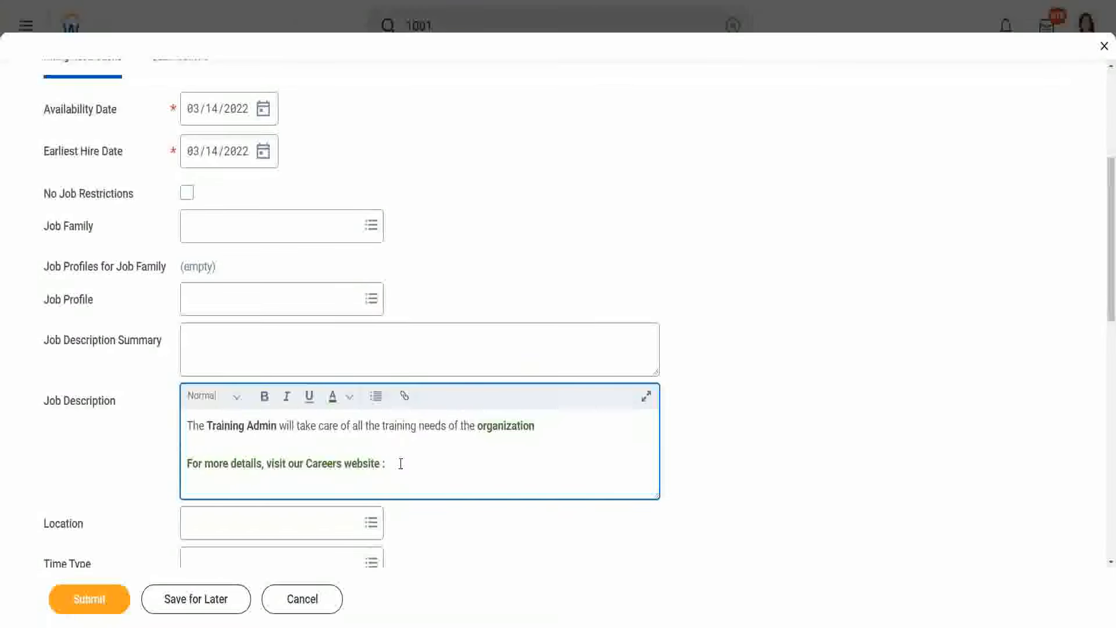
pyautogui.write('KLin')
pyautogui.press('BackSpace')
pyautogui.press('BackSpace')
pyautogui.write('Link')
pyautogui.doubleClick(398, 463)
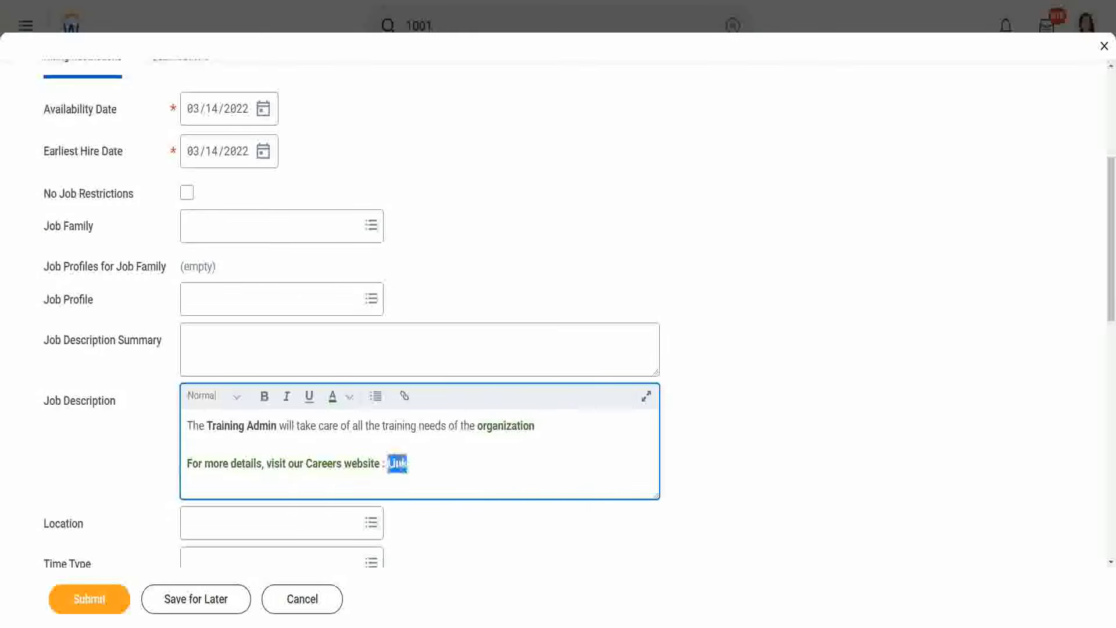
pyautogui.click(405, 397)
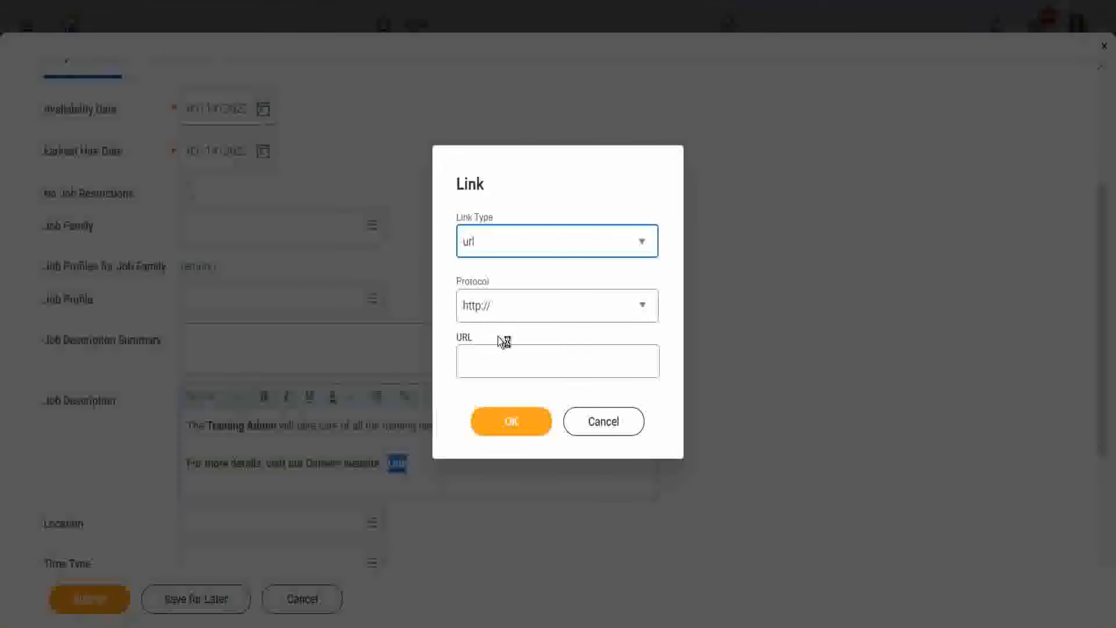
pyautogui.click(477, 369)
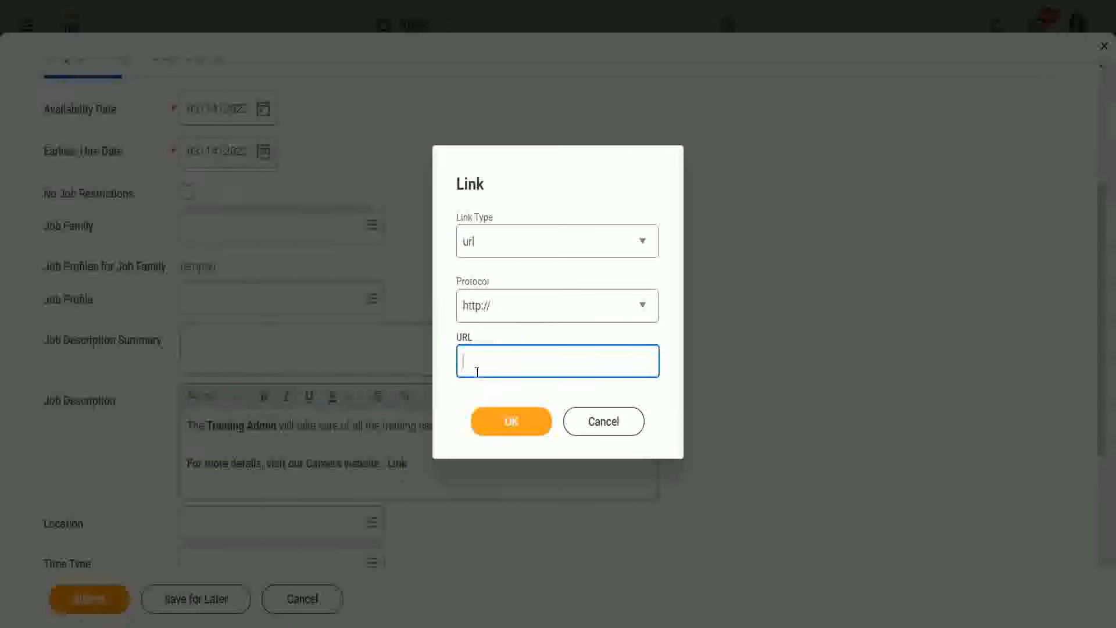
pyautogui.write('www.career')
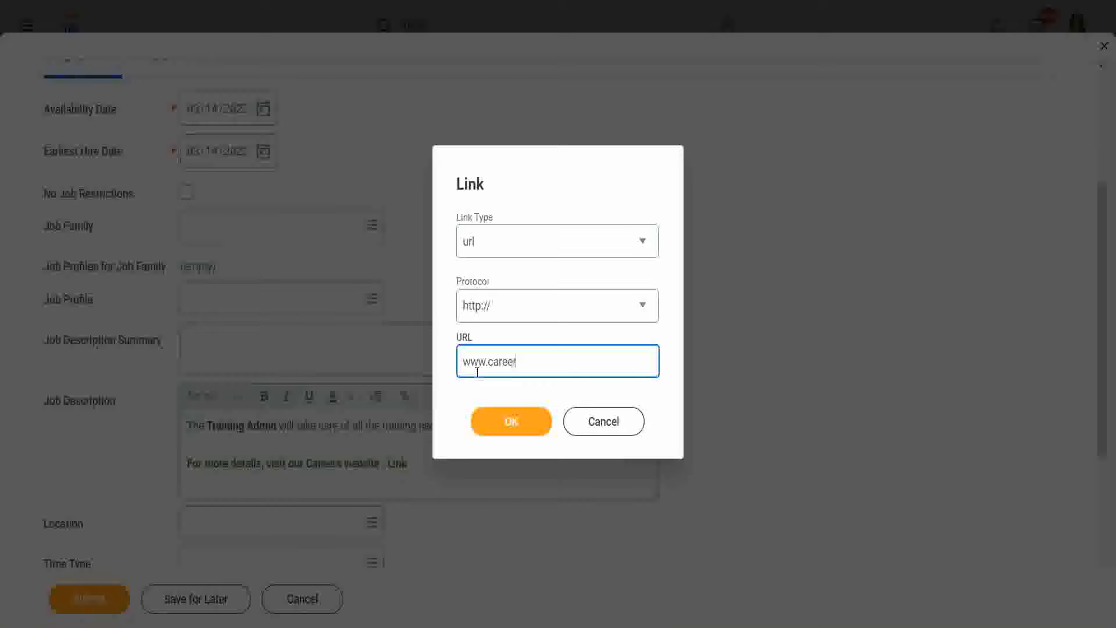
pyautogui.write('s.google.com')
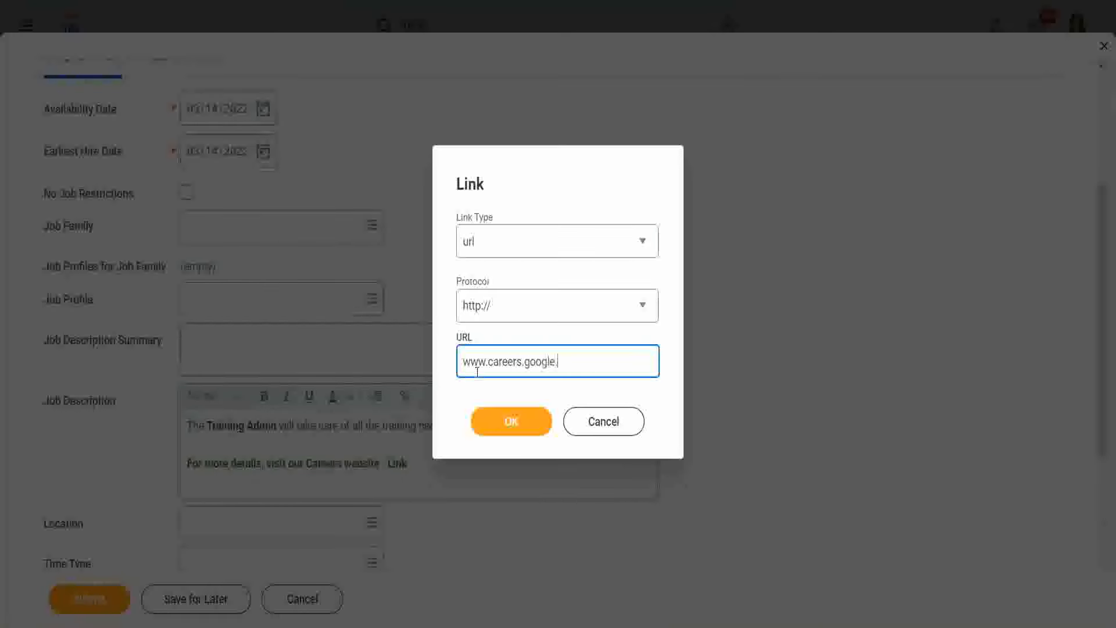
pyautogui.click(511, 422)
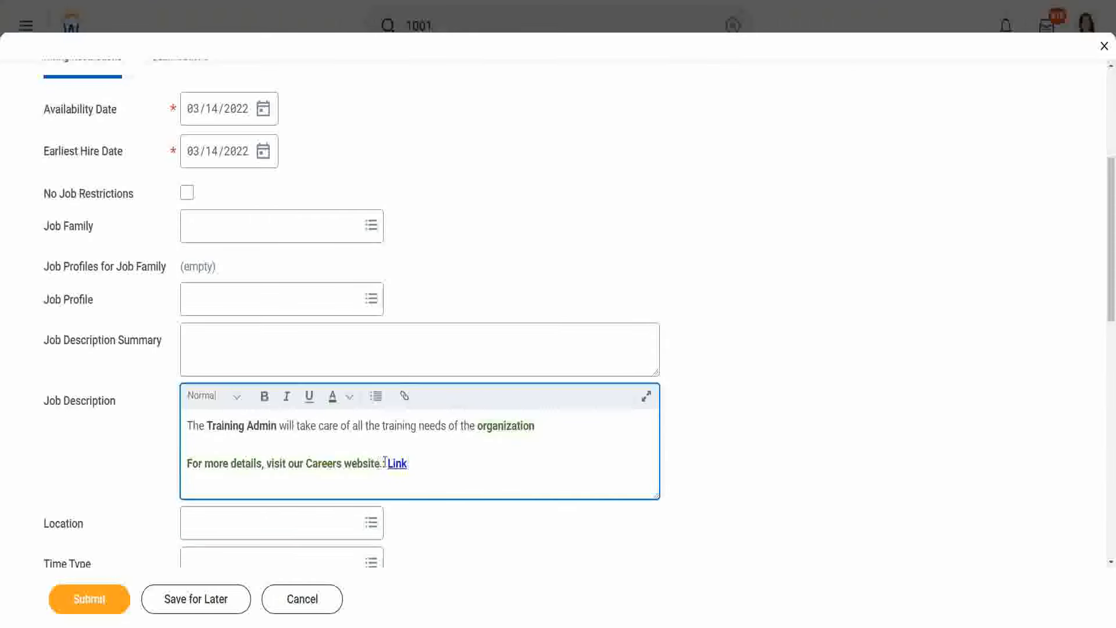
# Step: Set the text "For more details, visit our Careers website" to black
pyautogui.moveTo(381, 463); pyautogui.dragTo(164, 456)
pyautogui.click(352, 397)
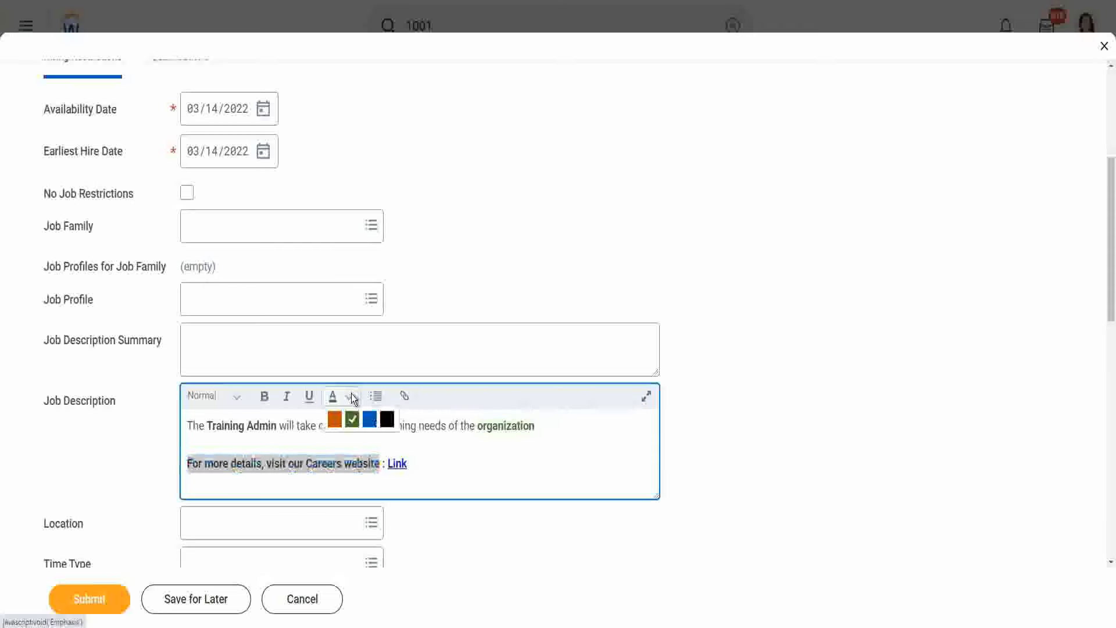
pyautogui.click(387, 420)
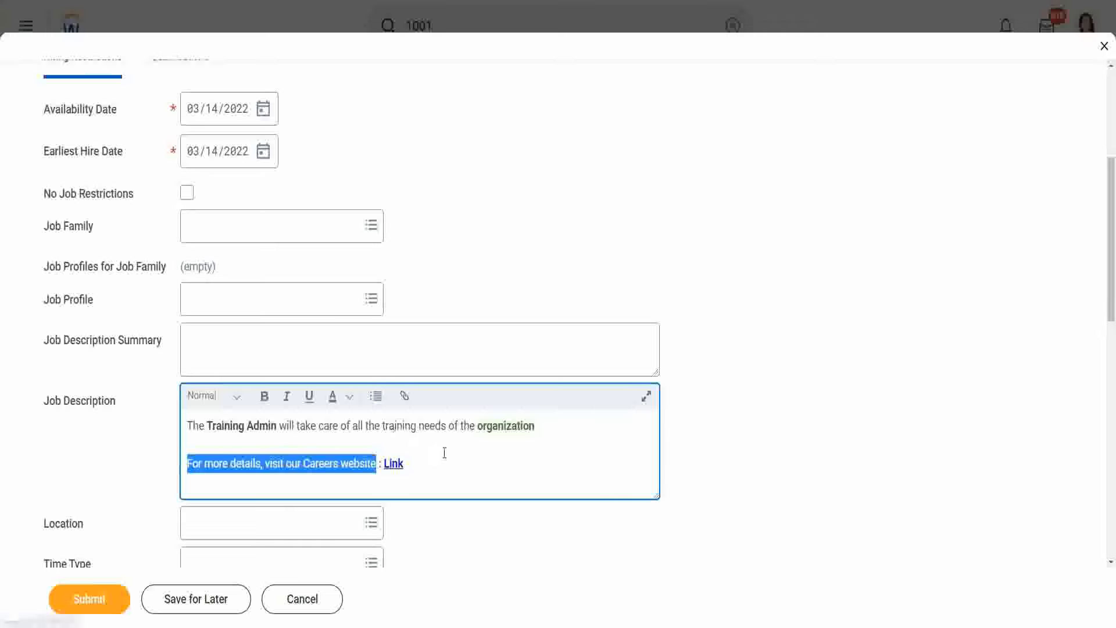
pyautogui.click(445, 455)
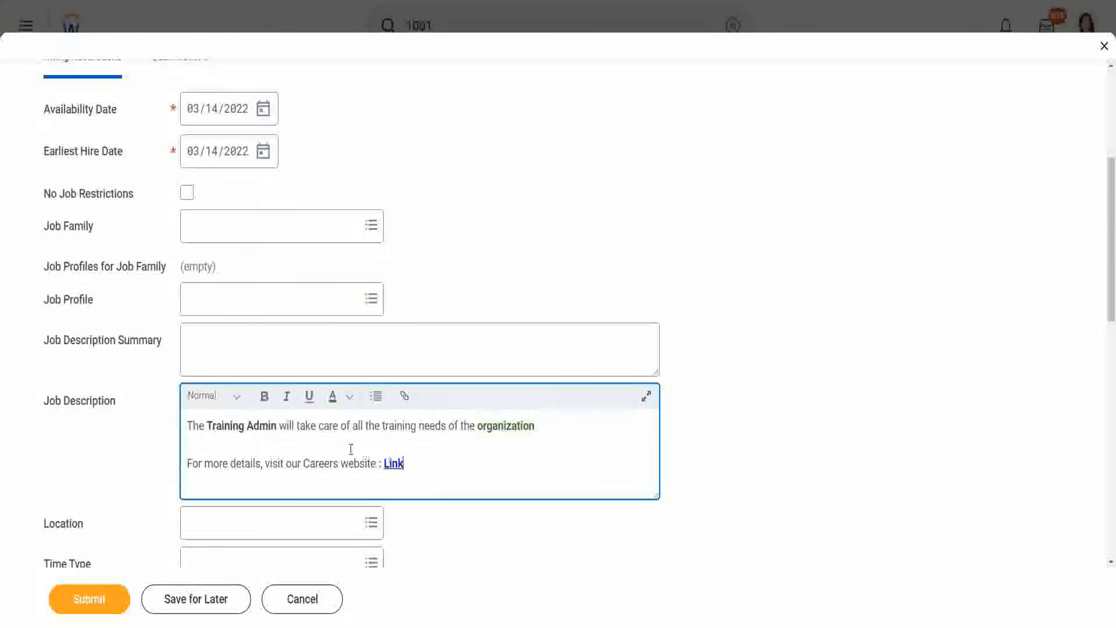
# Step: Insert extra lines and an empty bulleted list item between the two Job Description paragraphs
pyautogui.click(230, 445)
pyautogui.press('Return')
pyautogui.press('Return')
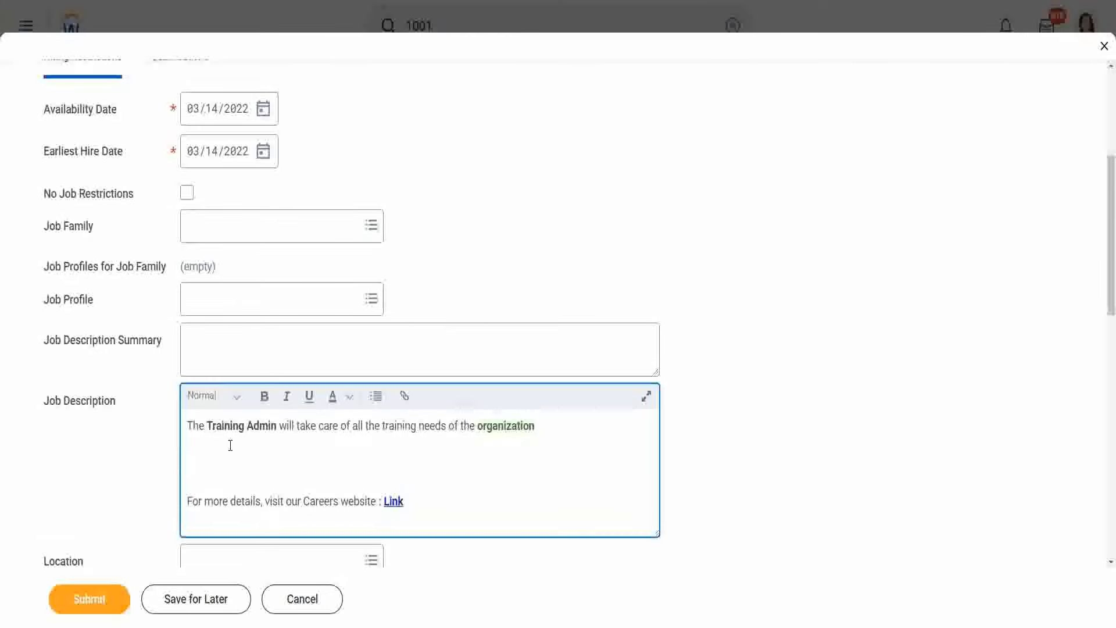
pyautogui.click(376, 398)
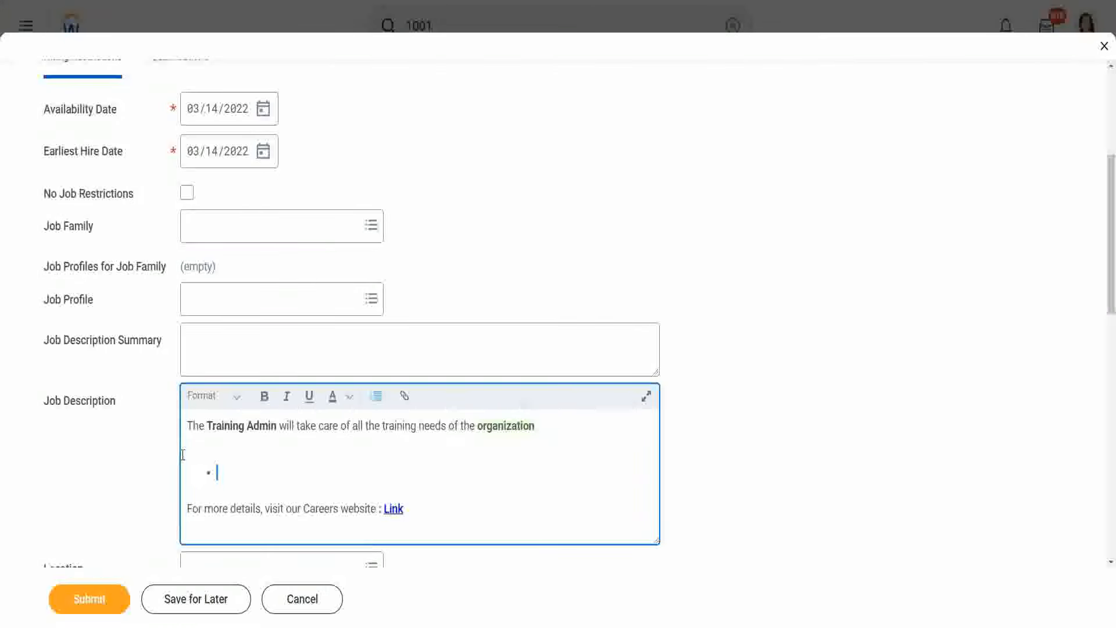
# Step: Remove the empty bullet and the extra blank lines above the Careers website line
pyautogui.press('Delete')
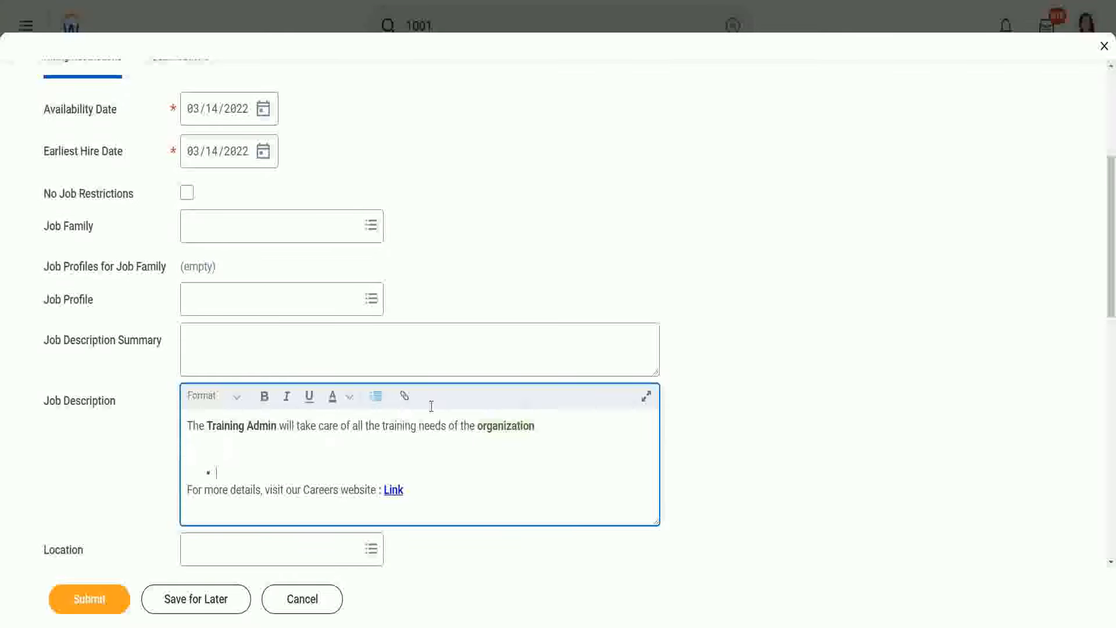
pyautogui.click(375, 397)
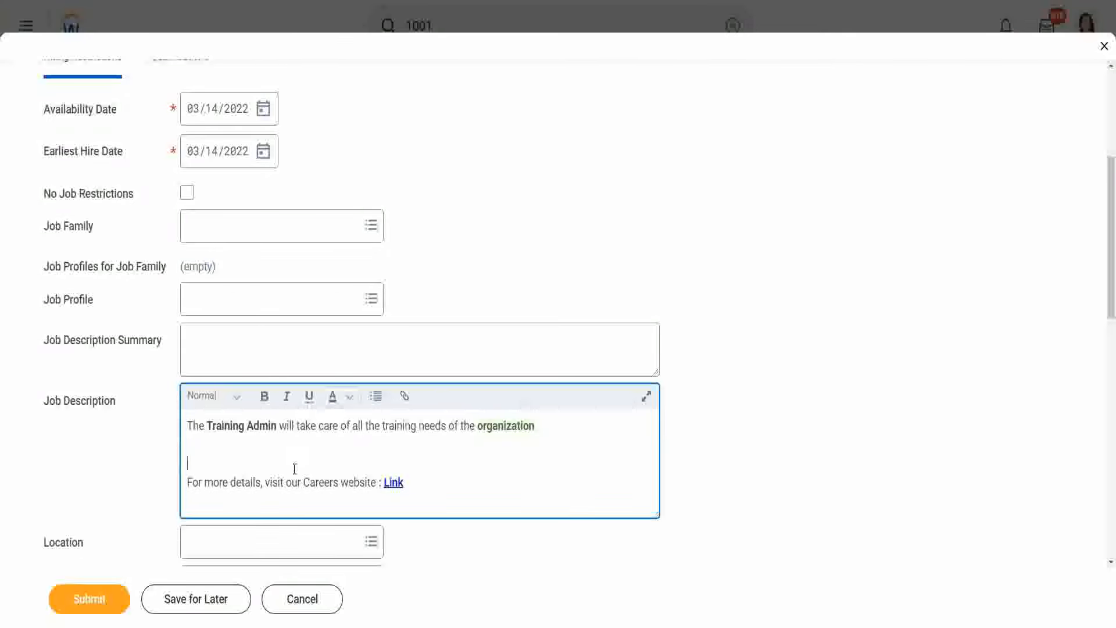
pyautogui.press('BackSpace')
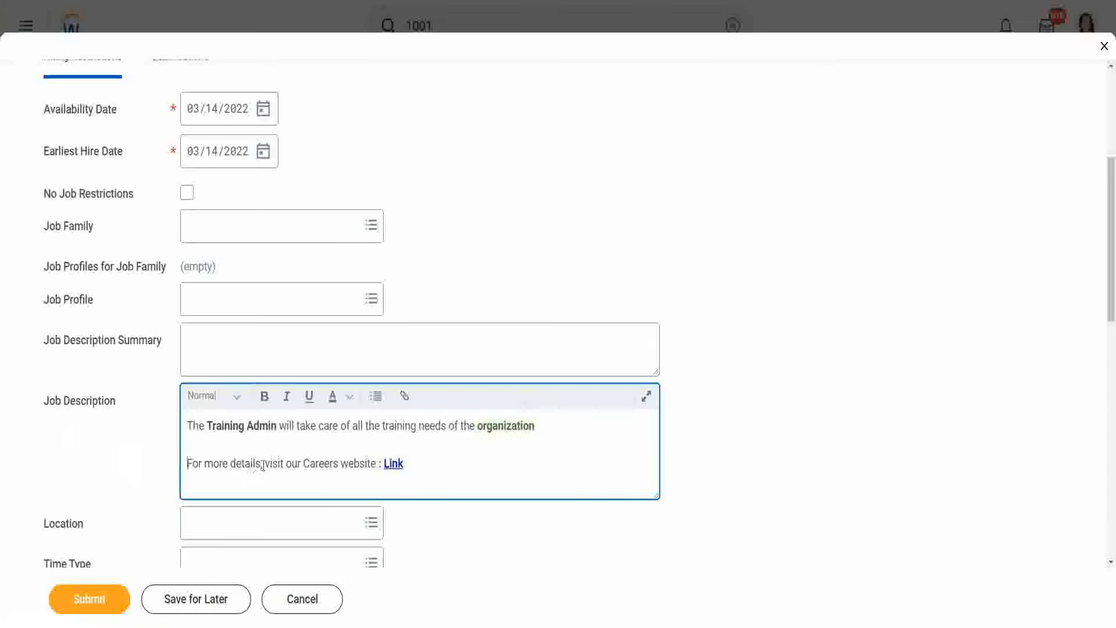
pyautogui.scroll(-1, 301, 434)
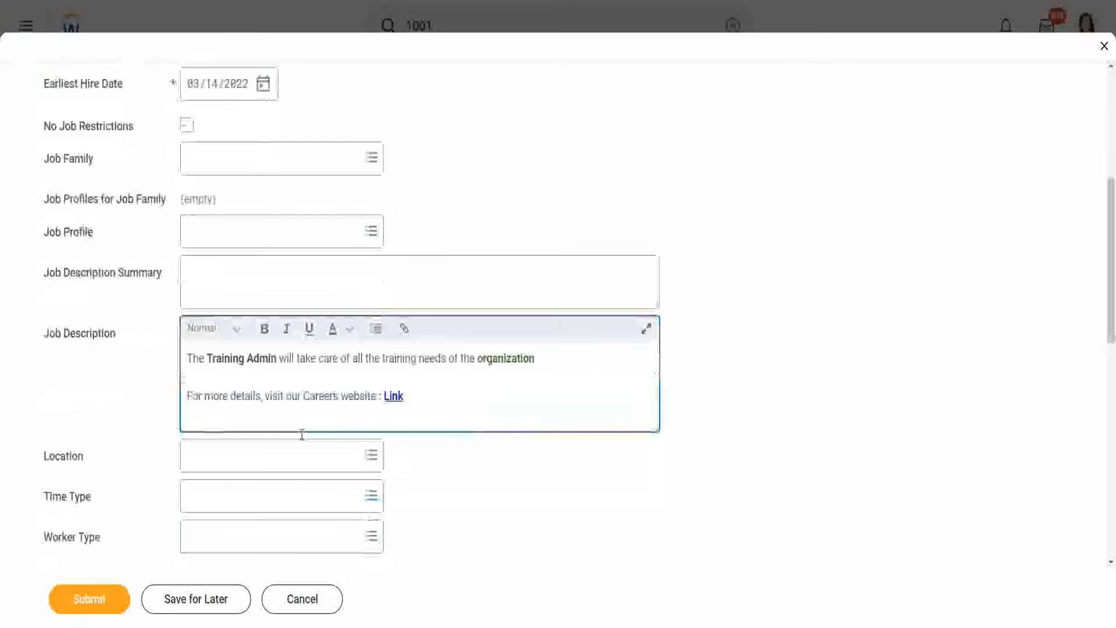
pyautogui.scroll(-2, 306, 436)
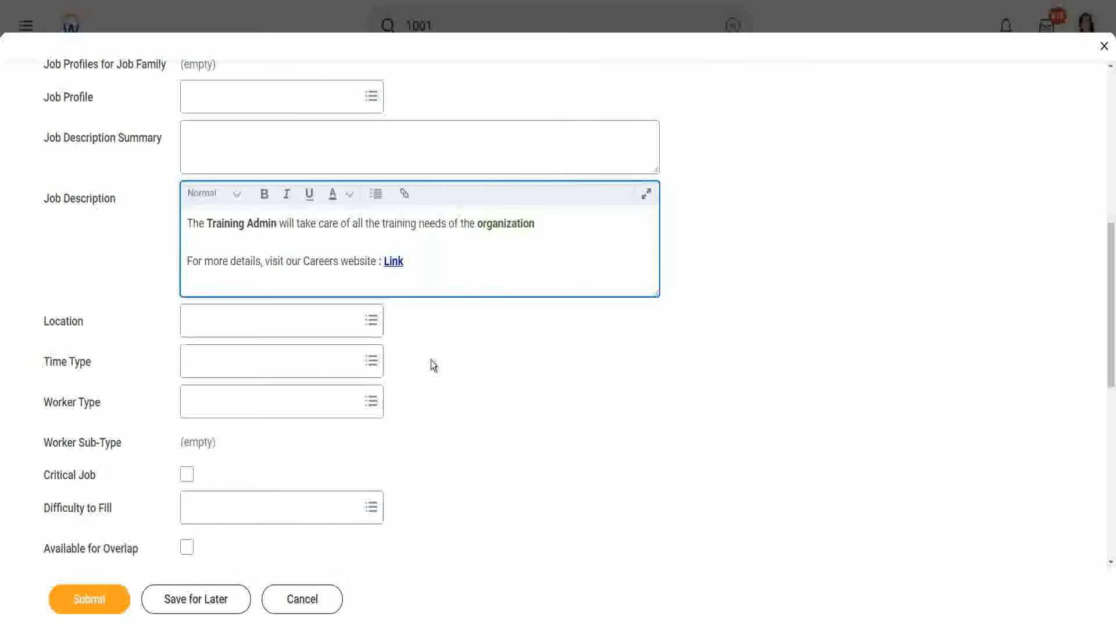
pyautogui.scroll(2, 448, 368)
pyautogui.scroll(3, 446, 364)
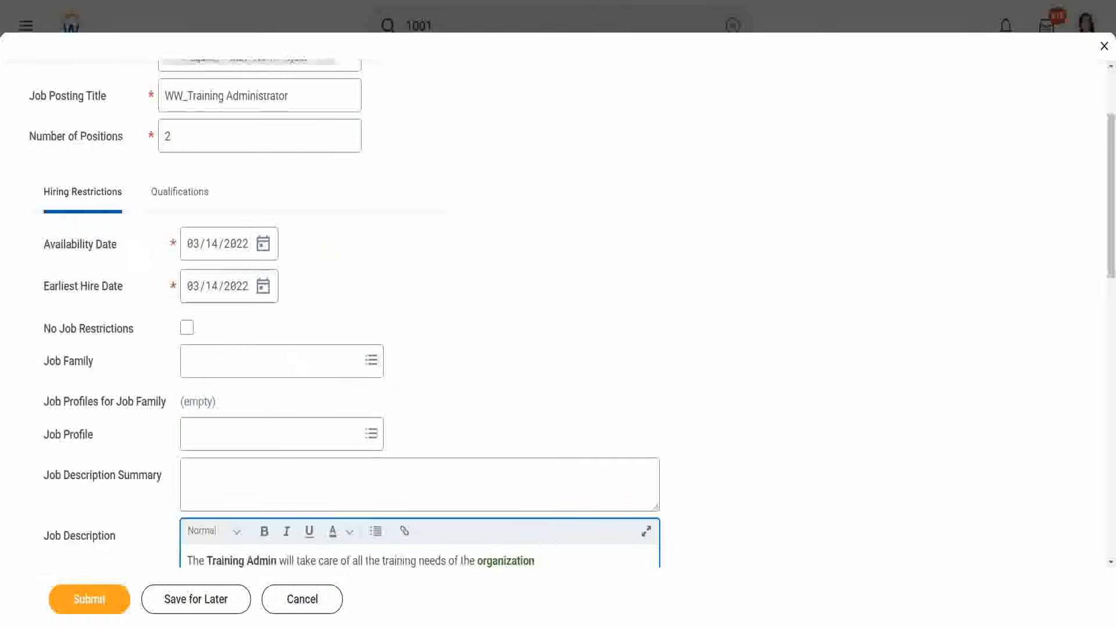
pyautogui.scroll(-1, 443, 381)
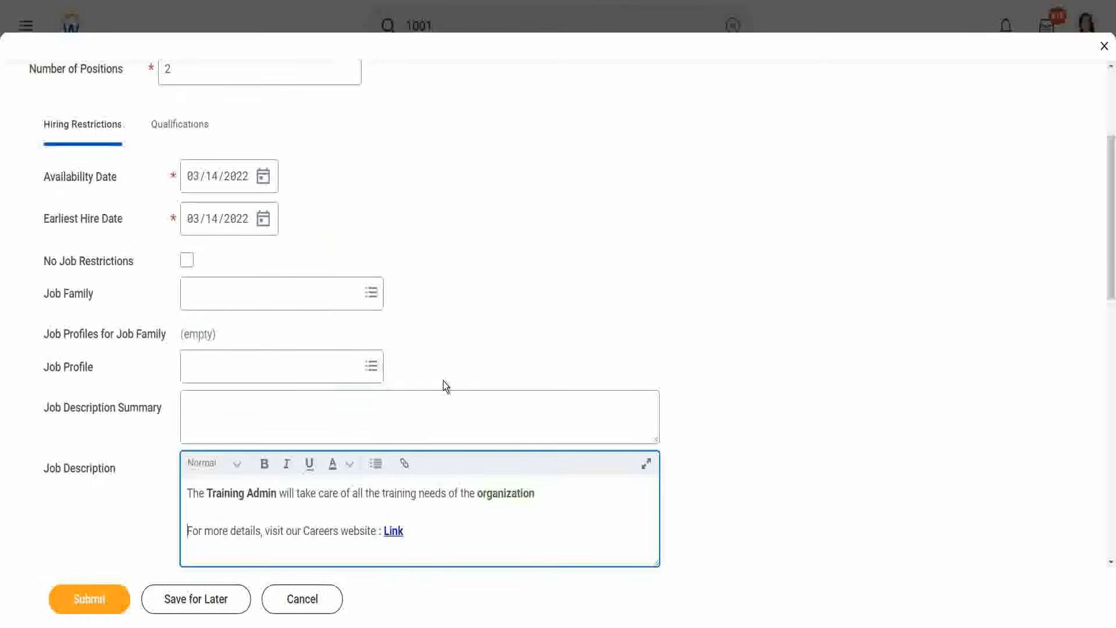
pyautogui.scroll(-1, 443, 381)
pyautogui.scroll(-1, 443, 381)
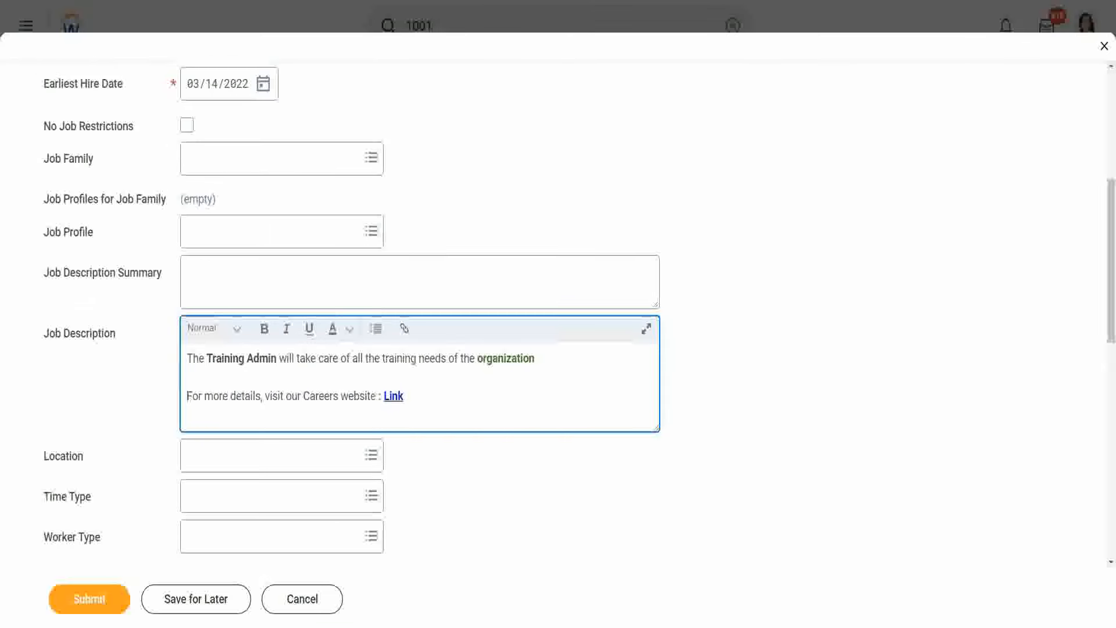
# Step: Set the position's job profile to Training Manager, searching the profiles for "training"
pyautogui.click(224, 233)
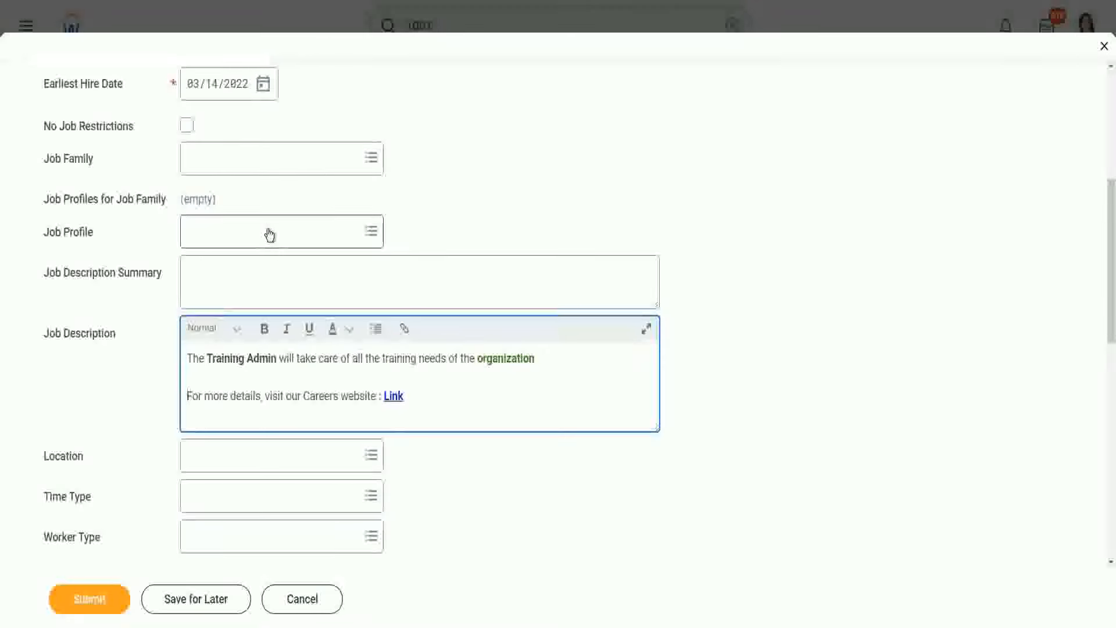
pyautogui.write('training')
pyautogui.press('Return')
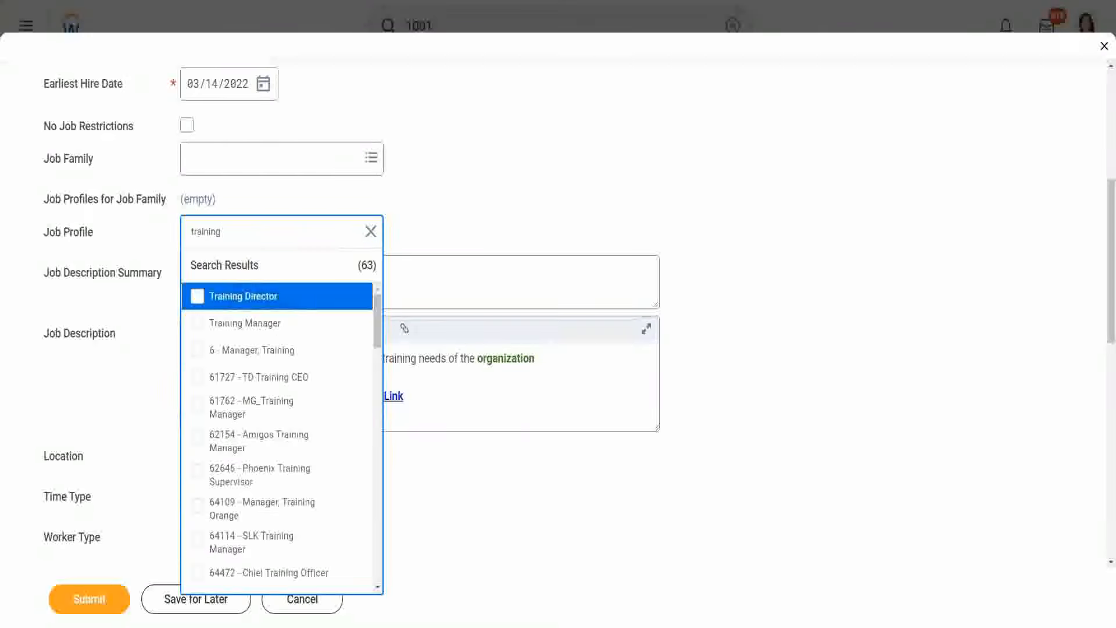
pyautogui.click(281, 326)
pyautogui.click(479, 184)
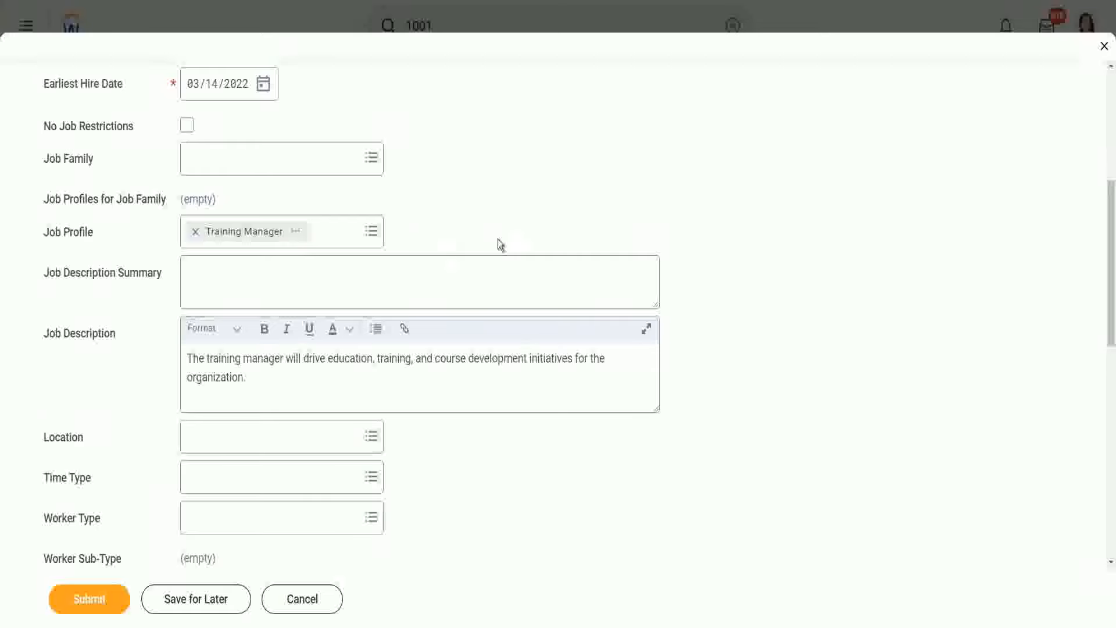
# Step: Set the position's location to WW_Raleigh, searching the locations for "ww"
pyautogui.click(230, 436)
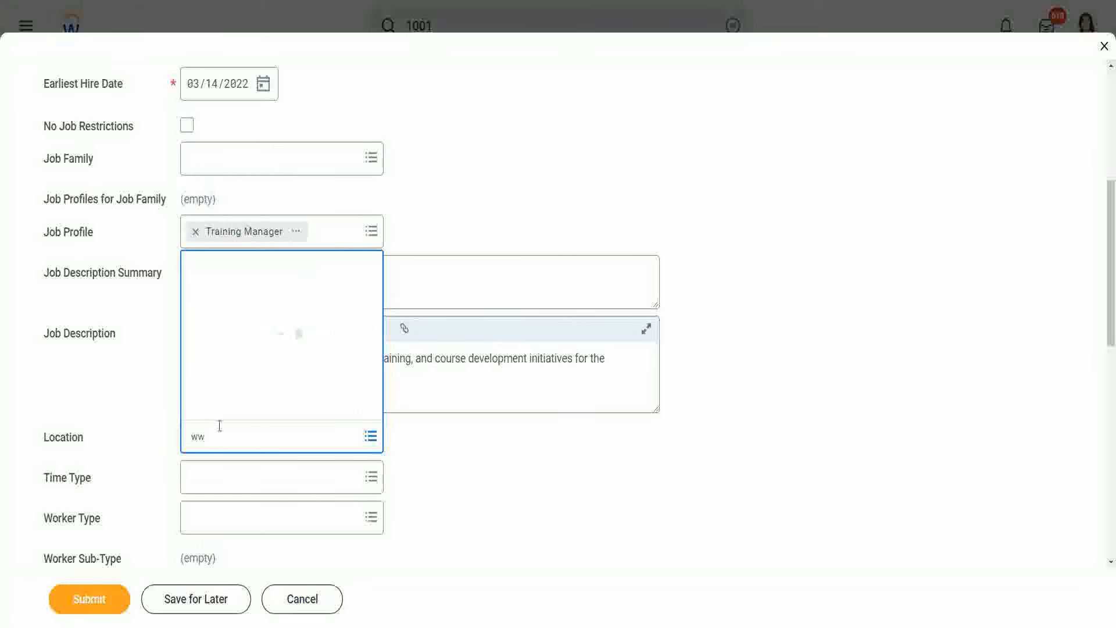
pyautogui.click(255, 382)
pyautogui.scroll(6, 480, 215)
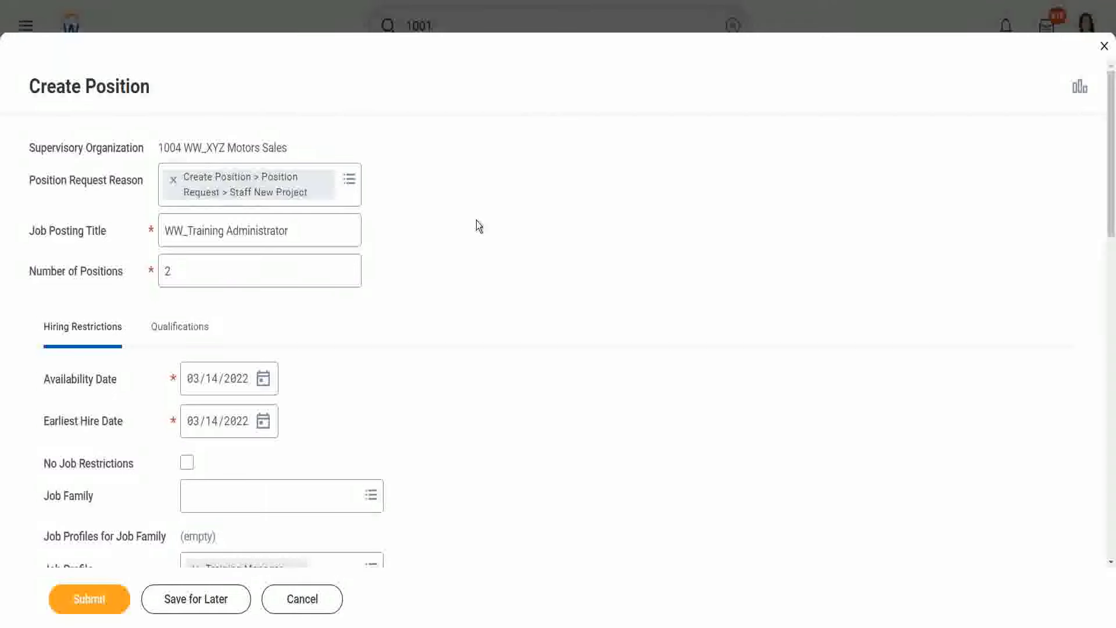
pyautogui.scroll(-3, 482, 235)
pyautogui.scroll(-1, 493, 249)
pyautogui.scroll(-4, 493, 249)
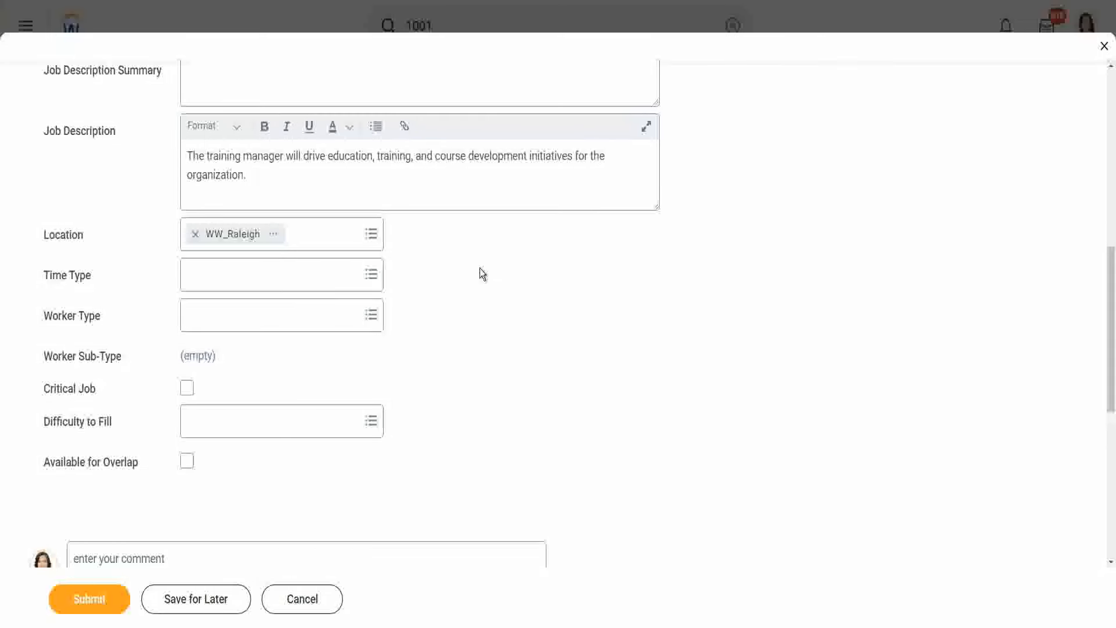
# Step: Add the first London search result as a second location beside WW_Raleigh
pyautogui.scroll(1, 482, 274)
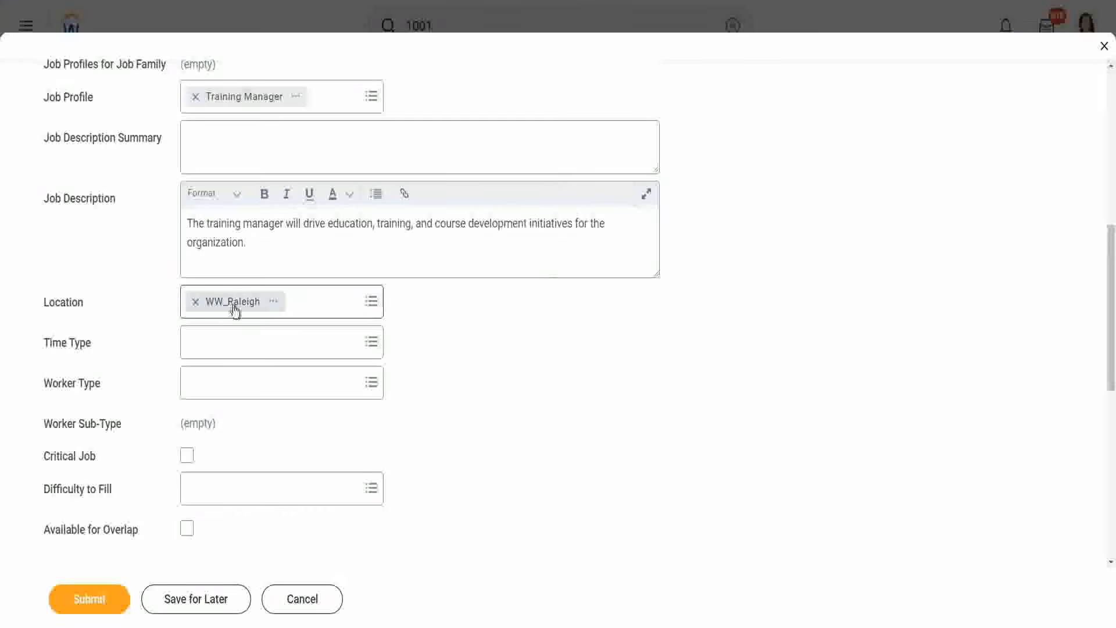
pyautogui.click(323, 306)
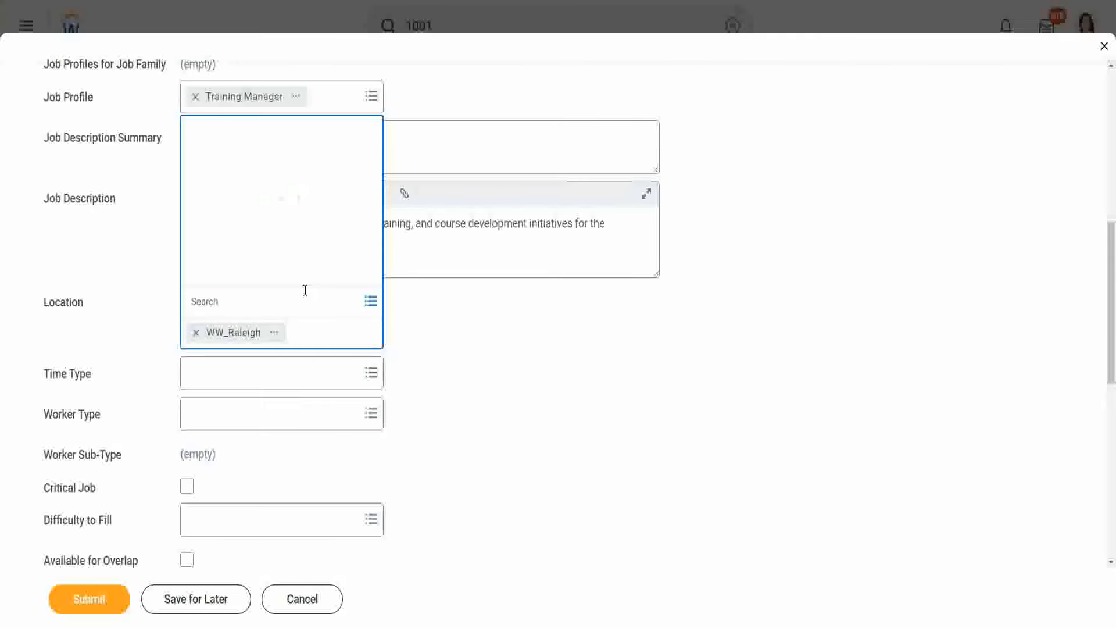
pyautogui.write('London')
pyautogui.press('Return')
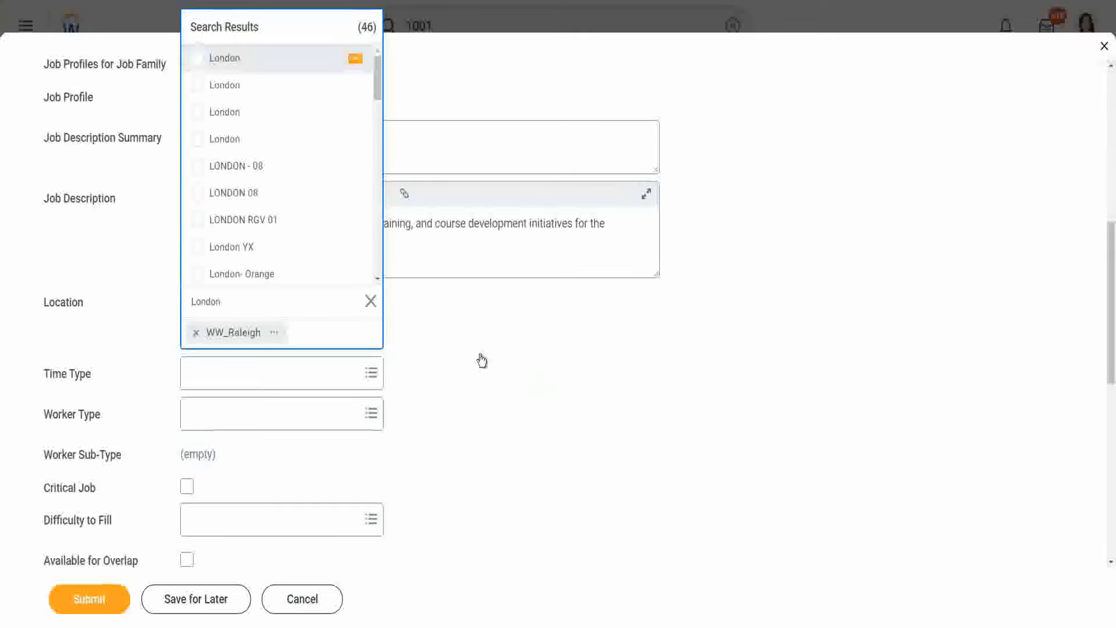
pyautogui.click(197, 58)
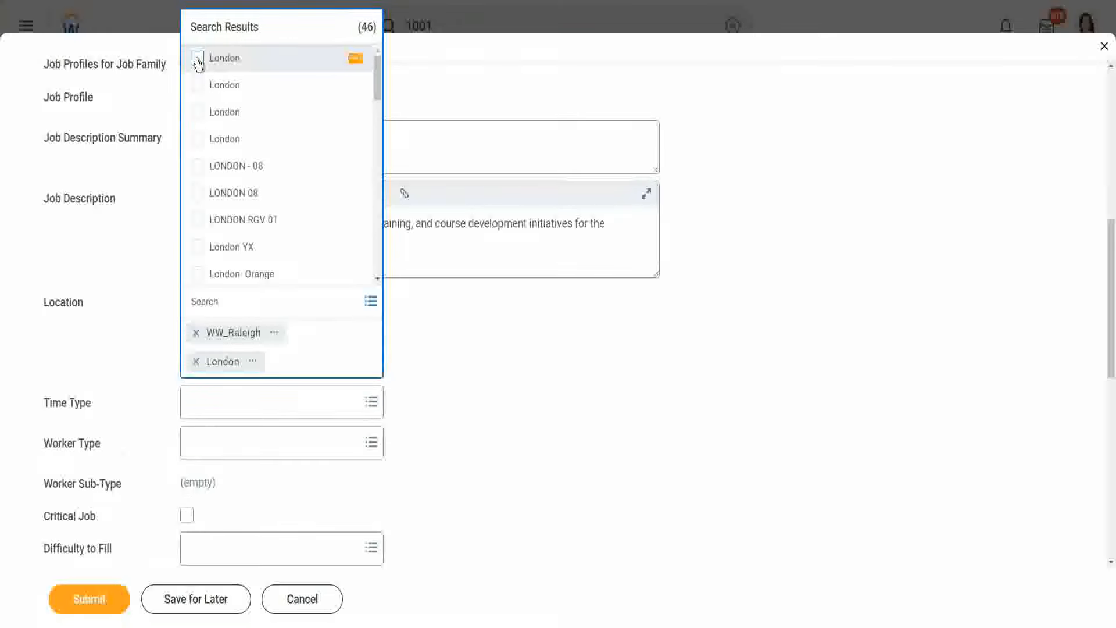
pyautogui.click(549, 386)
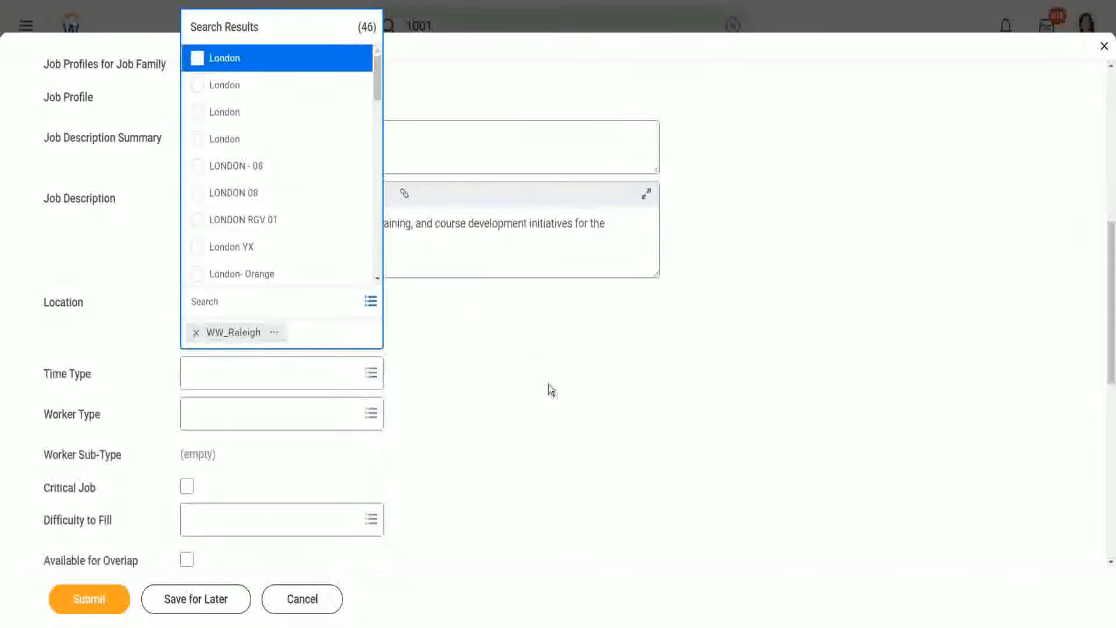
pyautogui.click(200, 57)
pyautogui.click(201, 59)
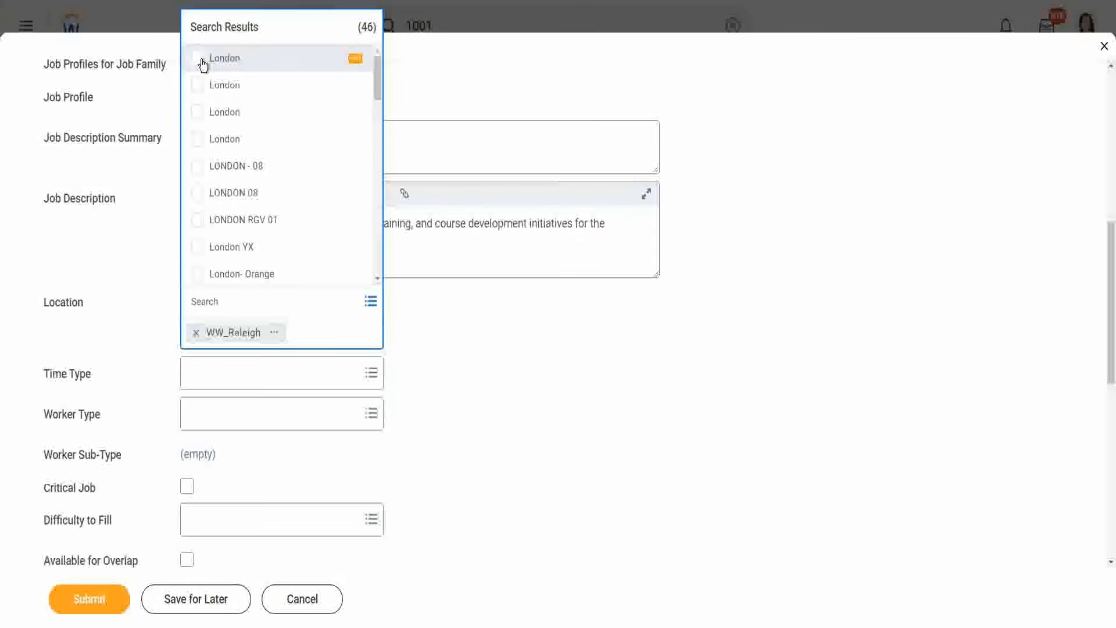
pyautogui.click(203, 63)
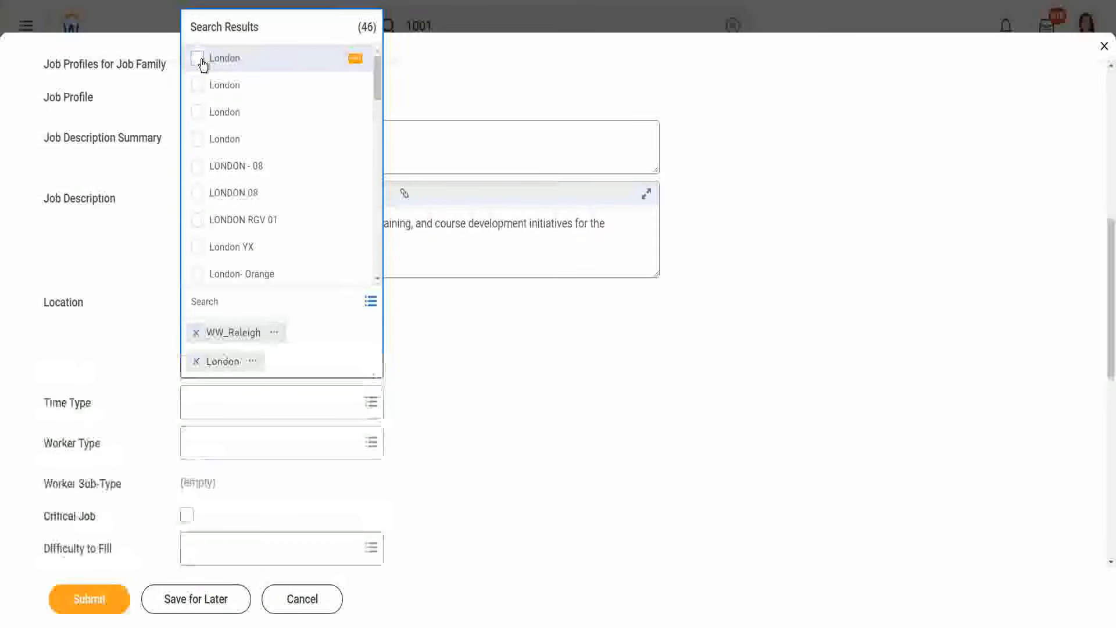
pyautogui.click(508, 349)
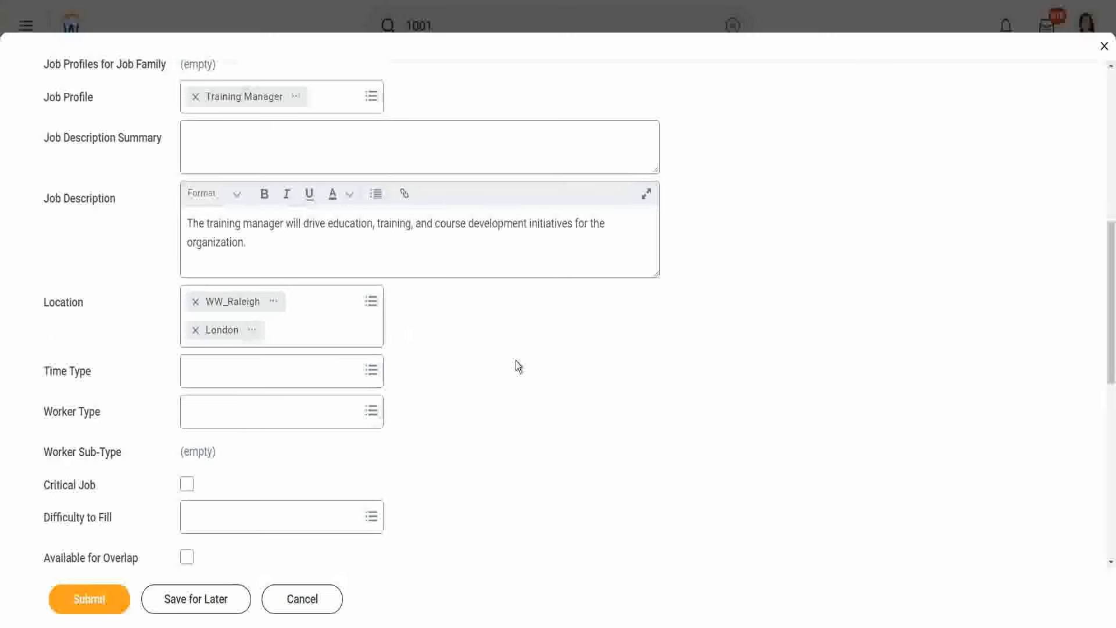
pyautogui.scroll(3, 518, 314)
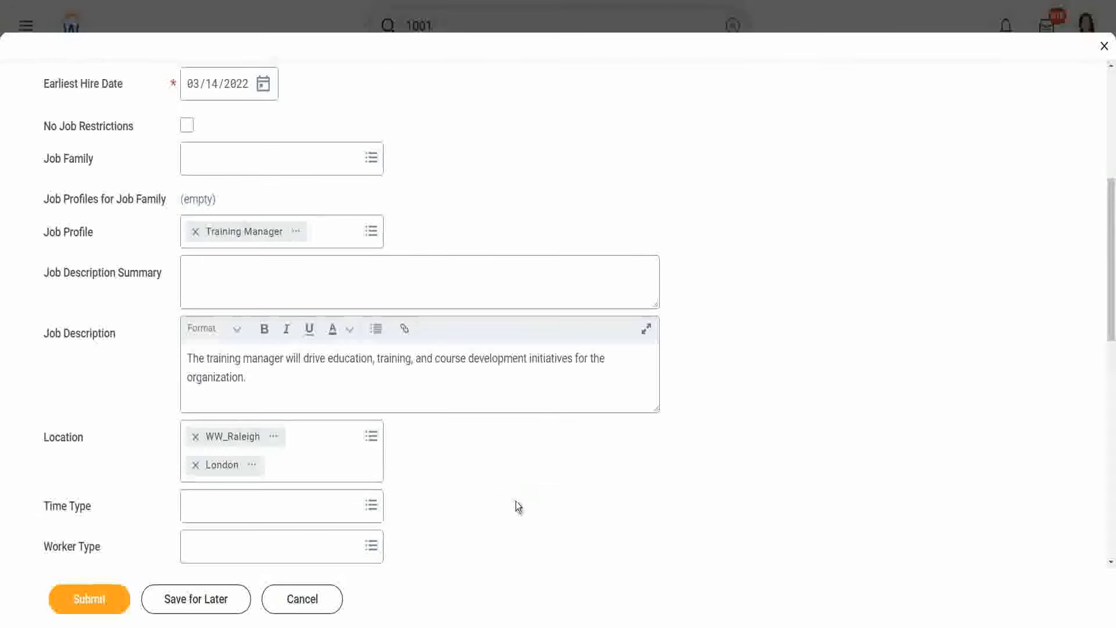
pyautogui.scroll(4, 515, 501)
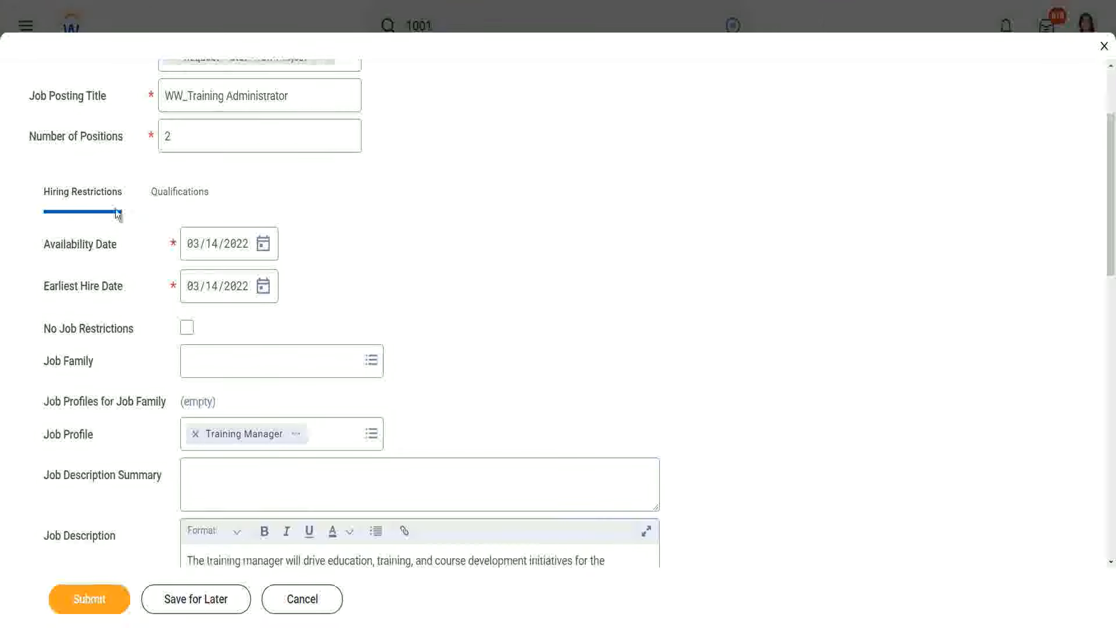
pyautogui.scroll(-5, 568, 435)
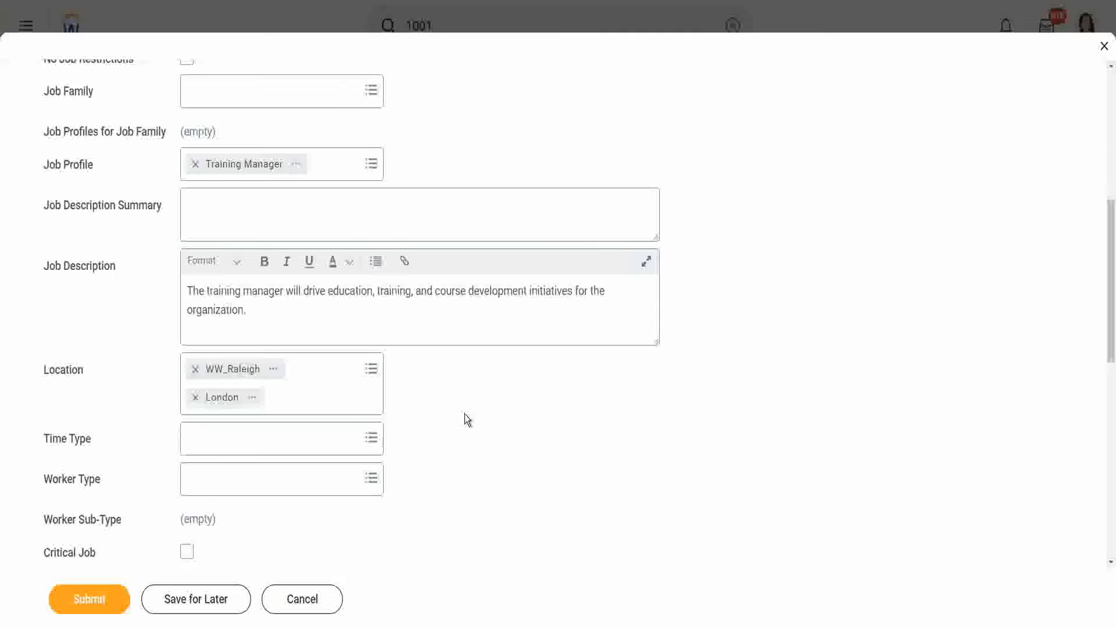
pyautogui.scroll(7, 324, 287)
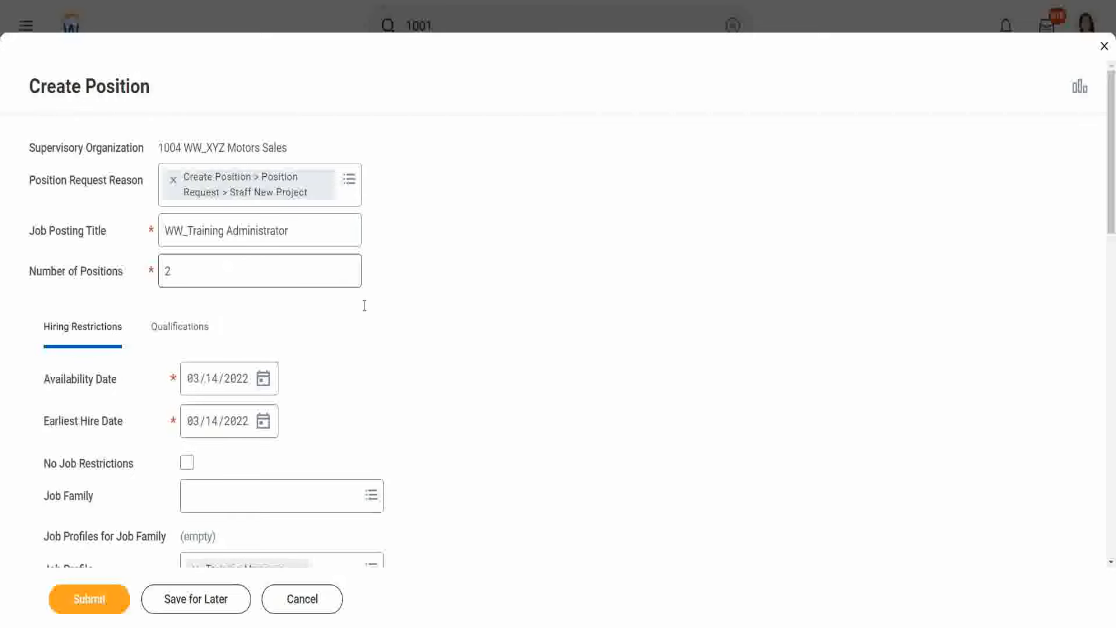
# Step: Look through the available time types and set the position's time type to Part time
pyautogui.scroll(-9, 459, 324)
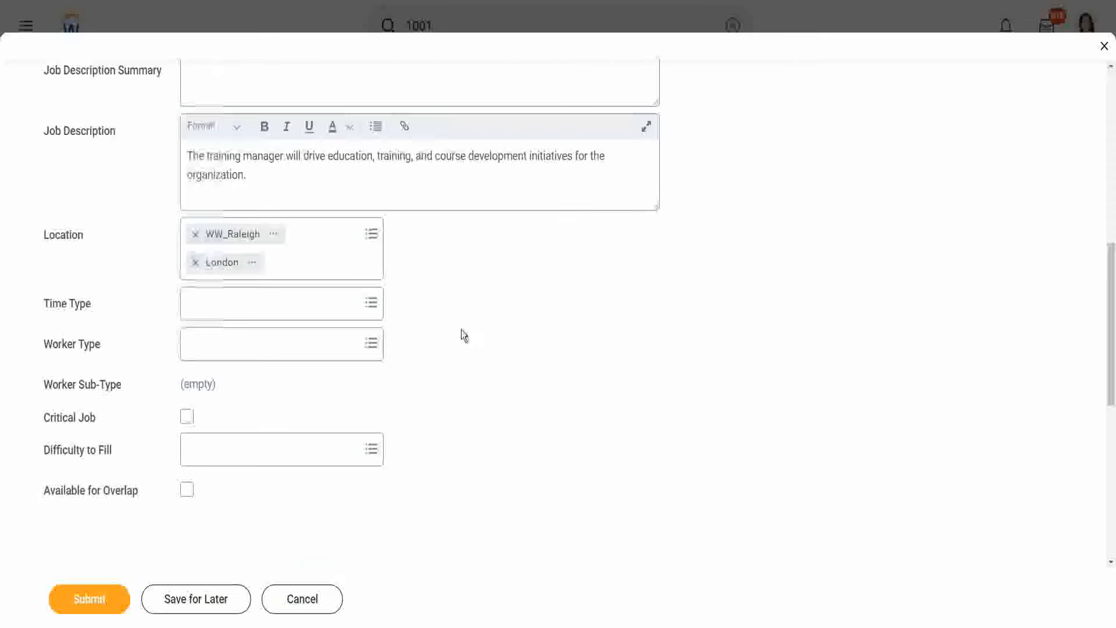
pyautogui.click(229, 307)
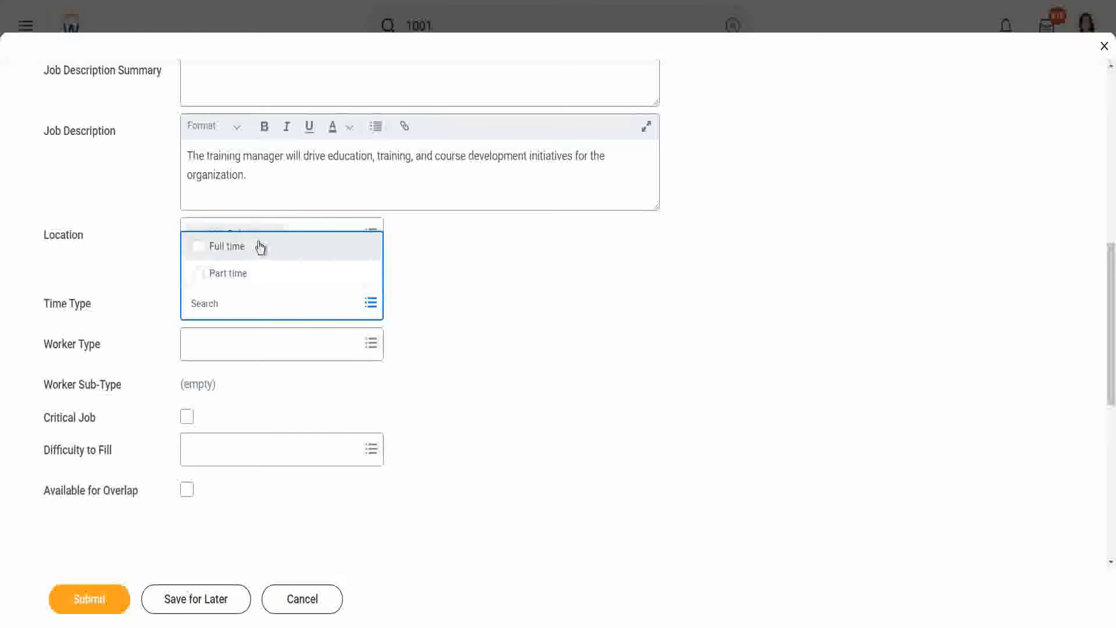
pyautogui.click(452, 280)
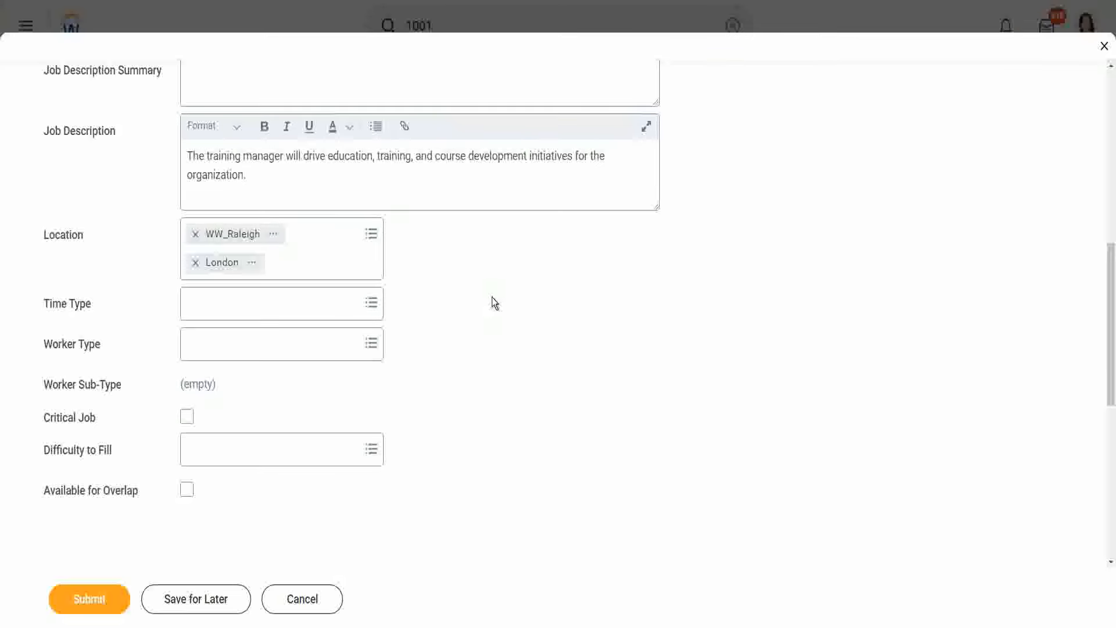
pyautogui.click(208, 303)
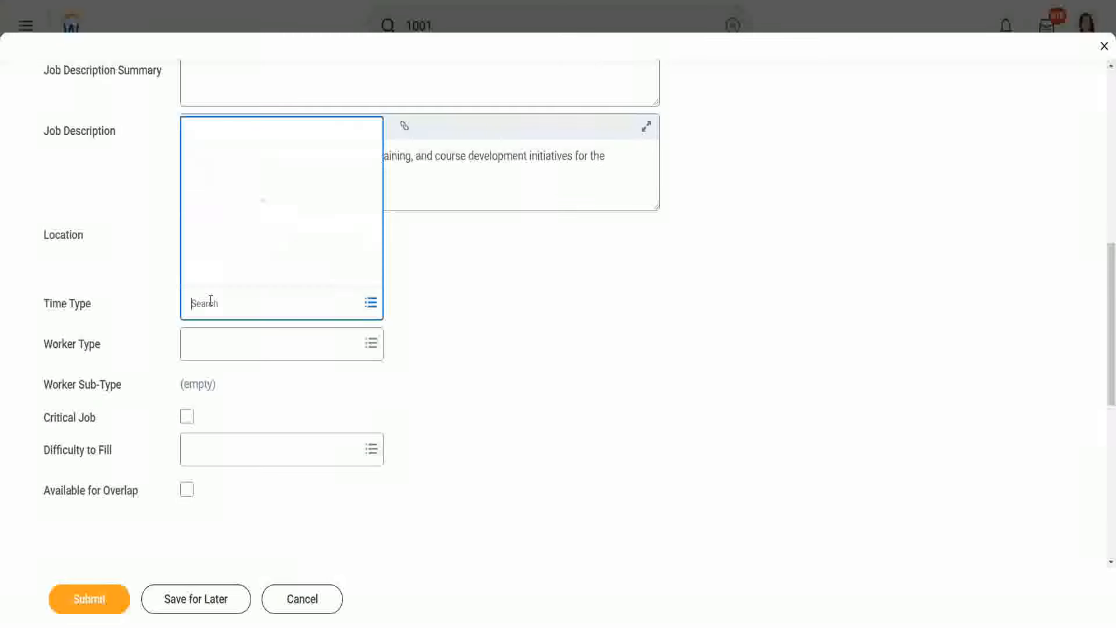
pyautogui.click(226, 276)
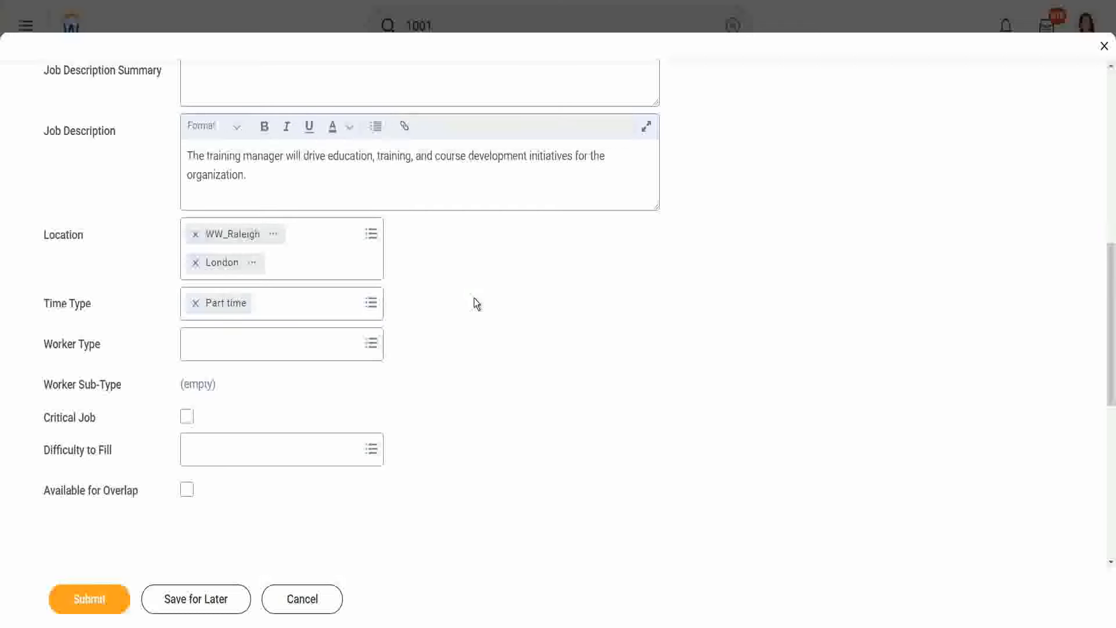
# Step: Change the position's time type to Full time
pyautogui.click(308, 302)
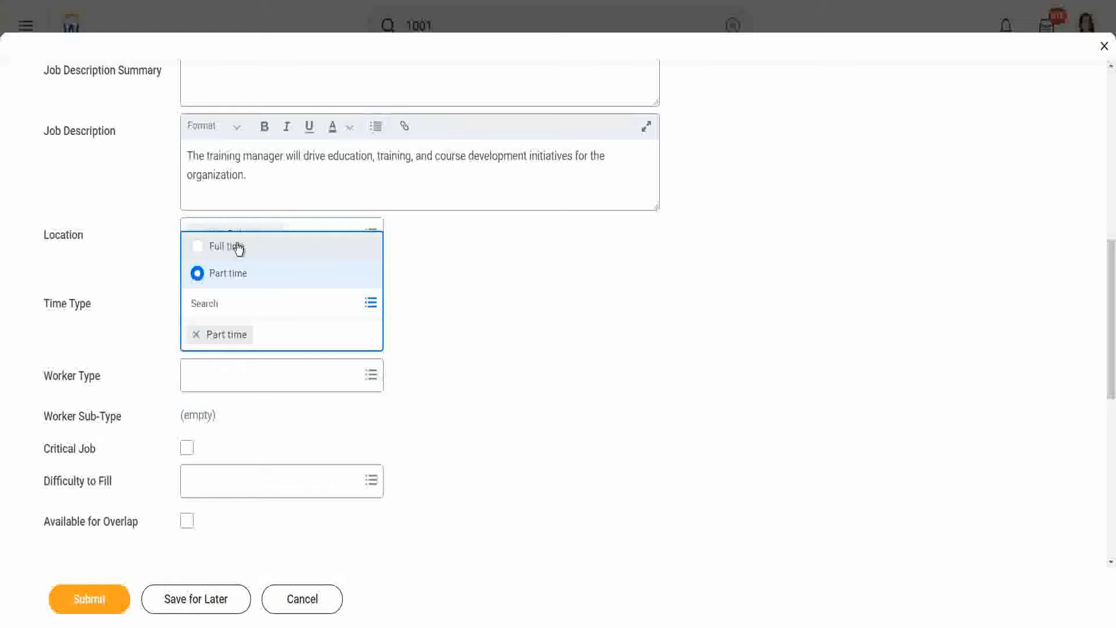
pyautogui.click(237, 246)
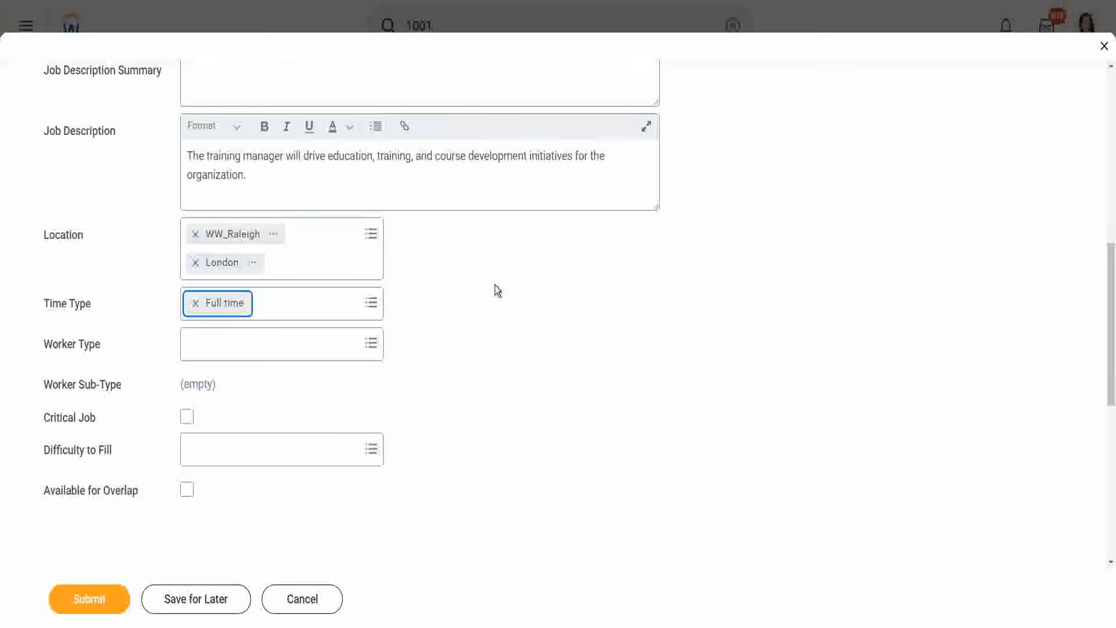
pyautogui.click(494, 285)
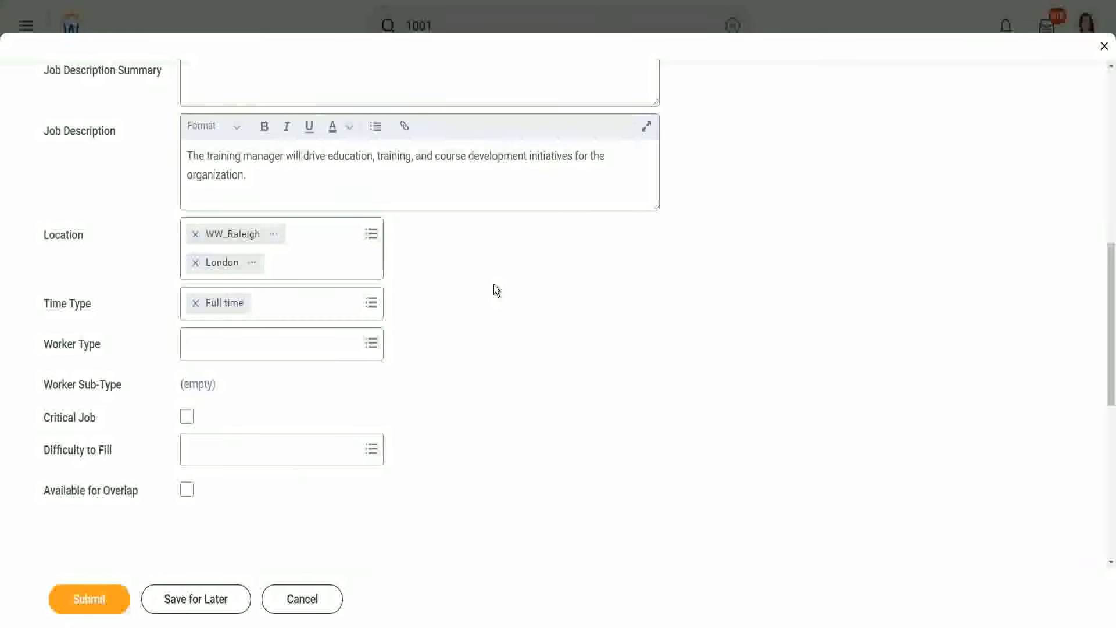
# Step: Review the worker type options and set the position's worker type to Employee
pyautogui.click(267, 344)
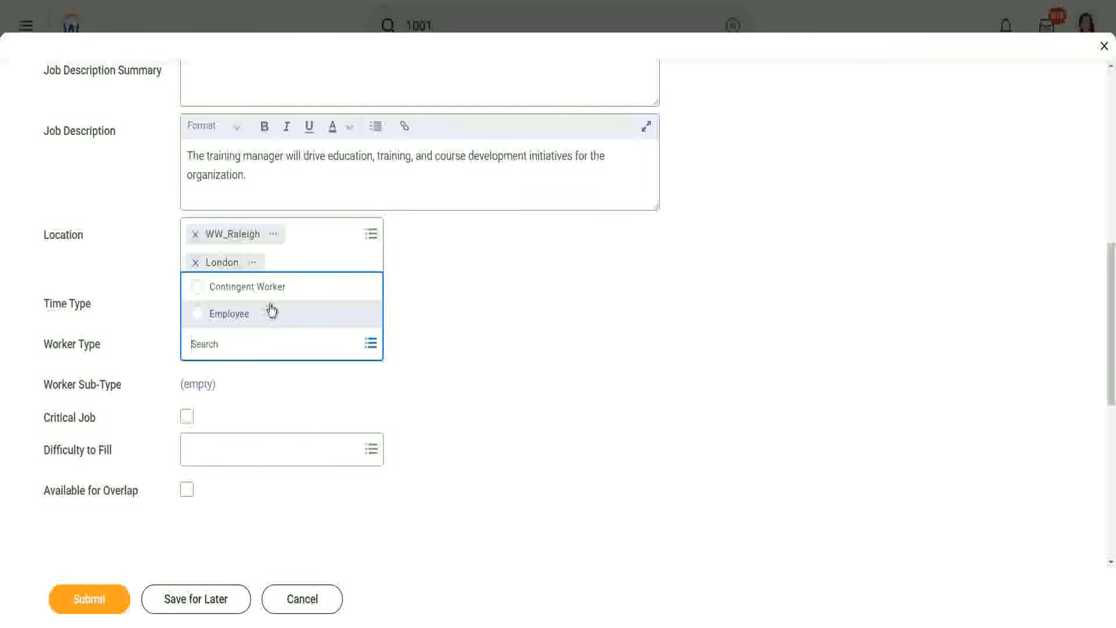
pyautogui.click(412, 301)
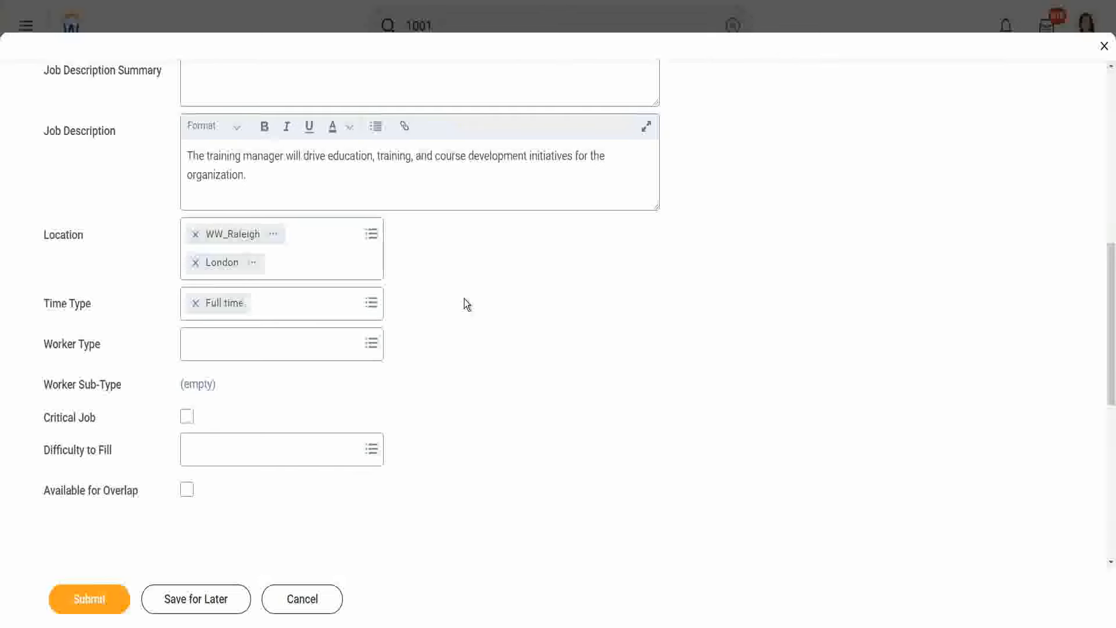
pyautogui.click(273, 343)
pyautogui.click(245, 314)
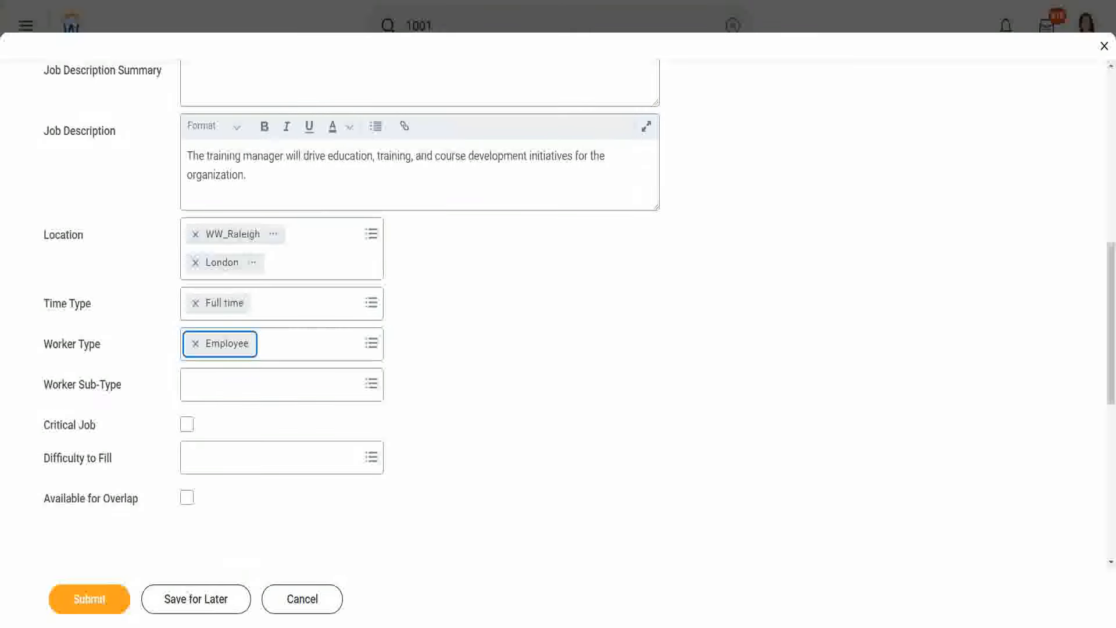
pyautogui.click(461, 326)
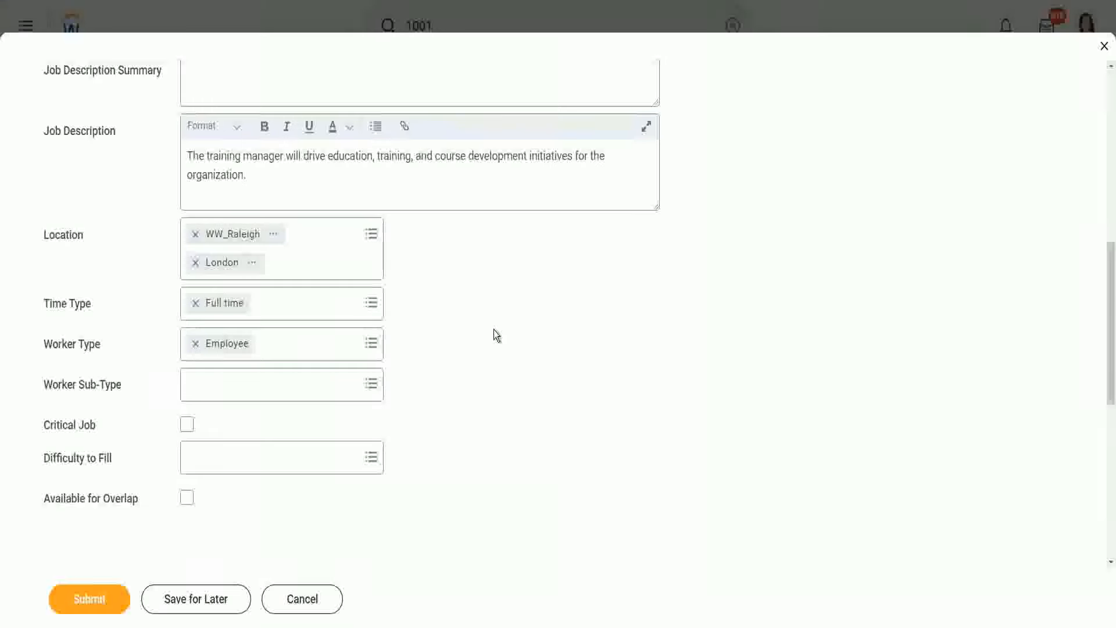
# Step: Check over the filled-in hiring restrictions and mark the position as a Critical Job
pyautogui.scroll(7, 493, 329)
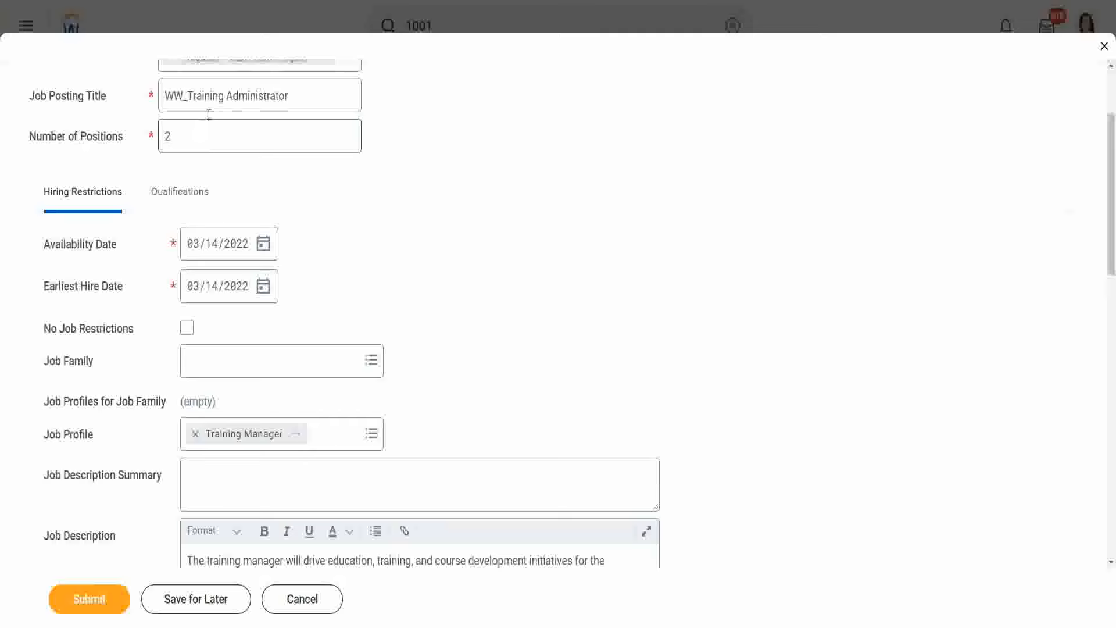
pyautogui.scroll(-3, 342, 275)
pyautogui.scroll(-1, 344, 268)
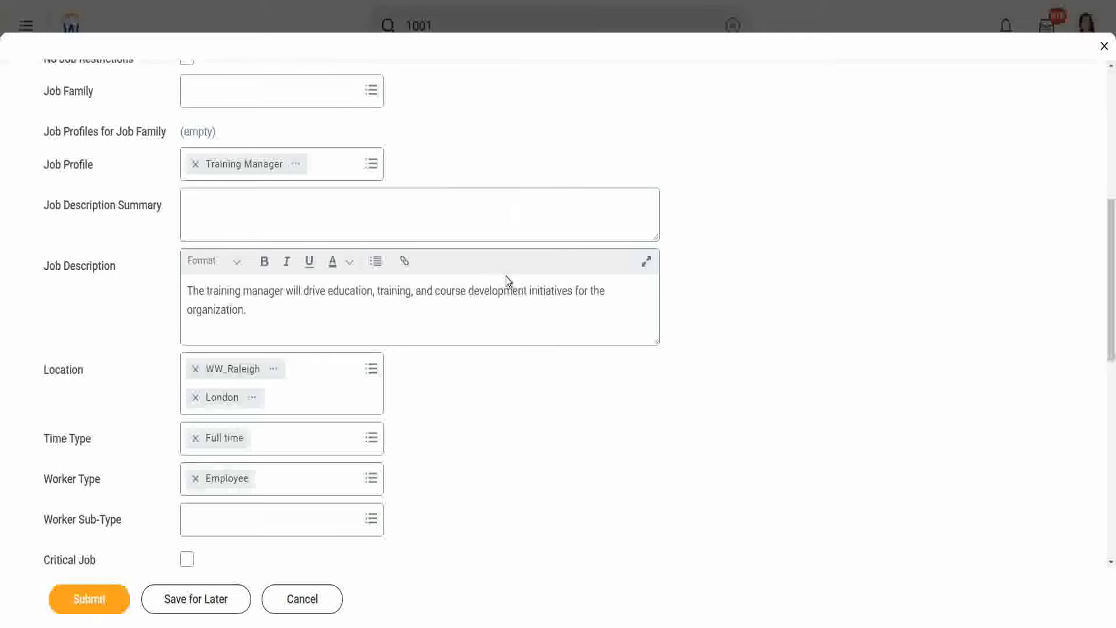
pyautogui.scroll(-3, 517, 314)
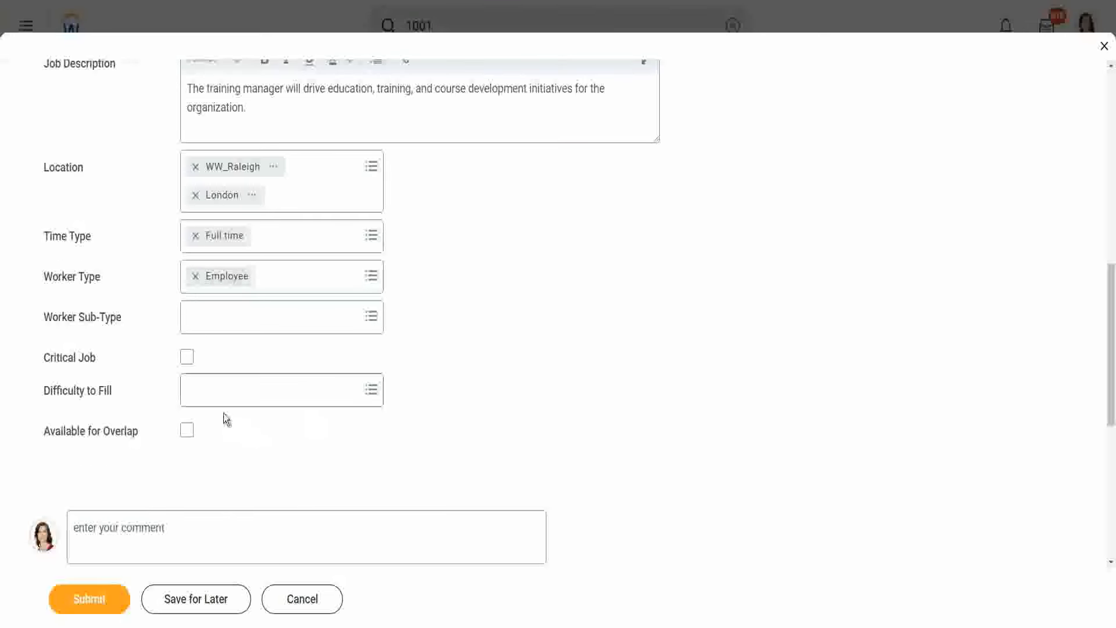
pyautogui.click(187, 357)
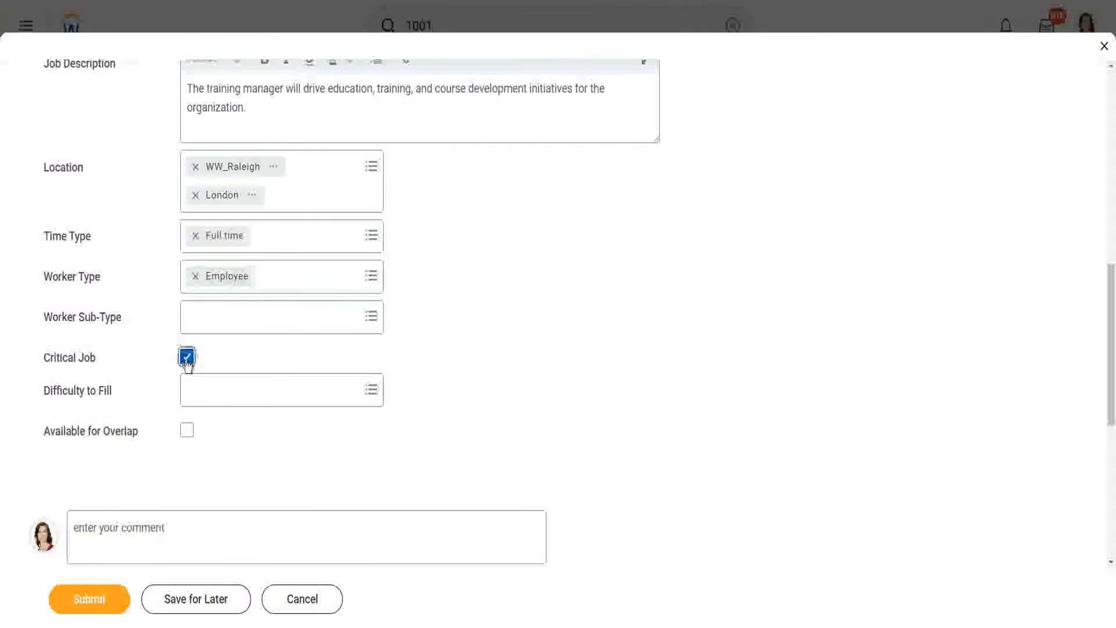